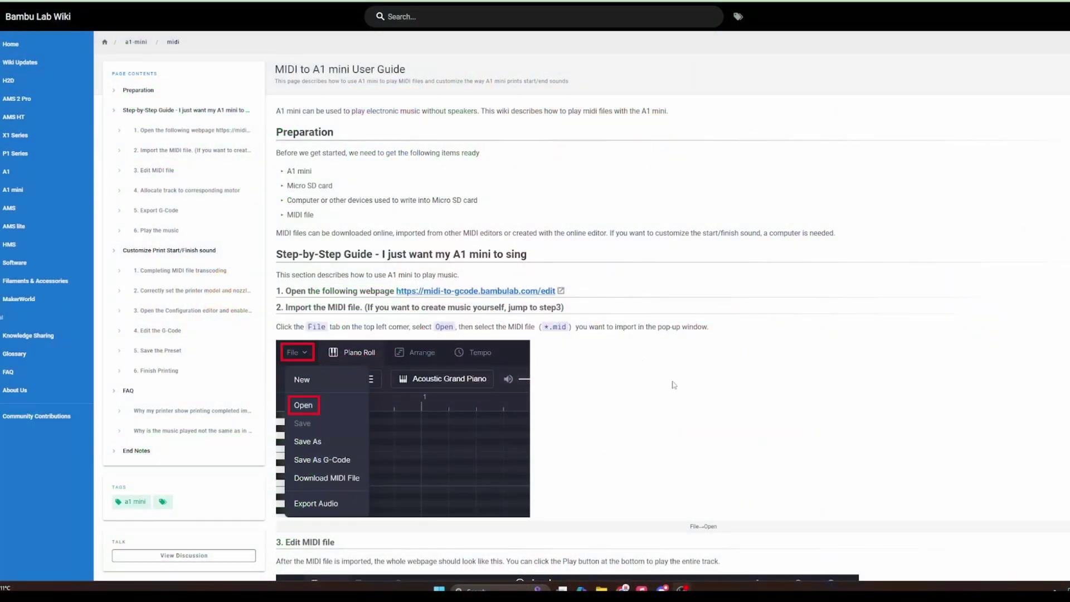
{"action": "scroll", "coordinate": [673, 385], "scroll_direction": "down", "scroll_amount": 12}
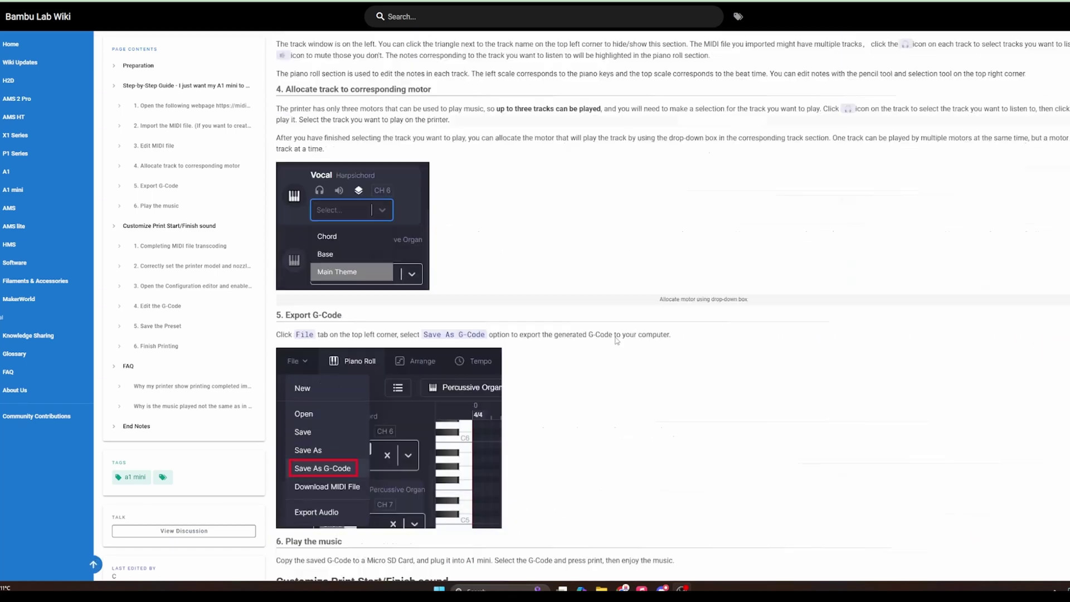
{"action": "scroll", "coordinate": [617, 340], "scroll_direction": "down", "scroll_amount": 20}
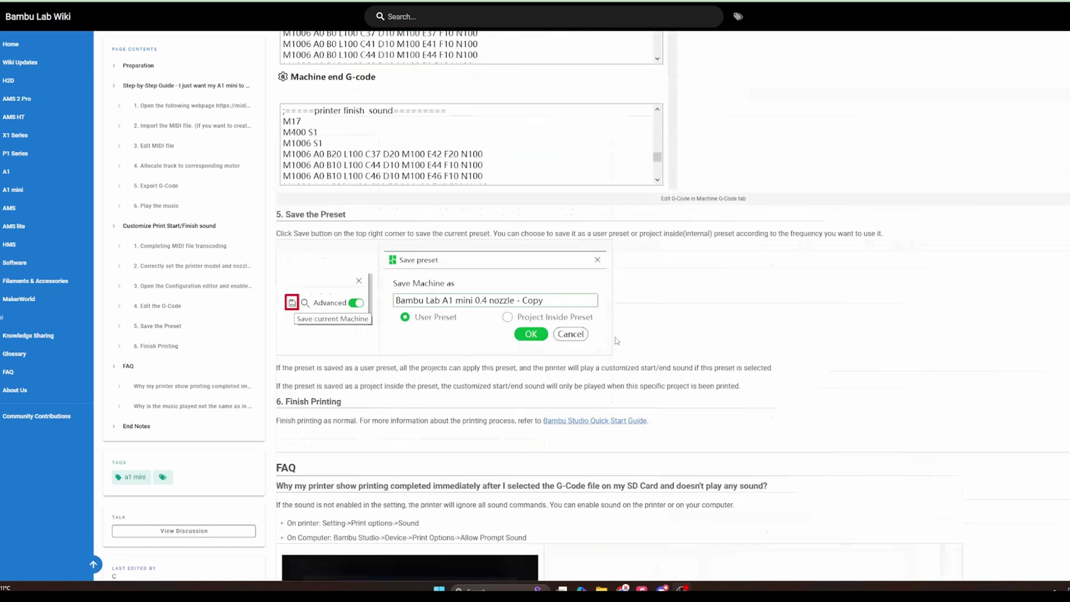
{"action": "scroll", "coordinate": [617, 341], "scroll_direction": "down", "scroll_amount": 12}
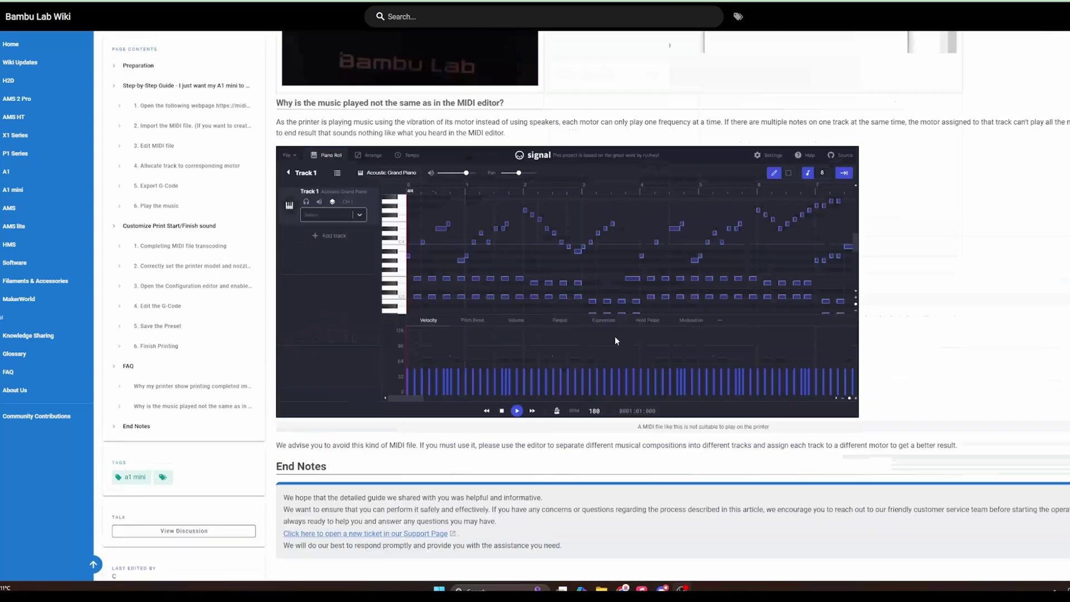
{"action": "scroll", "coordinate": [615, 337], "scroll_direction": "up", "scroll_amount": 20}
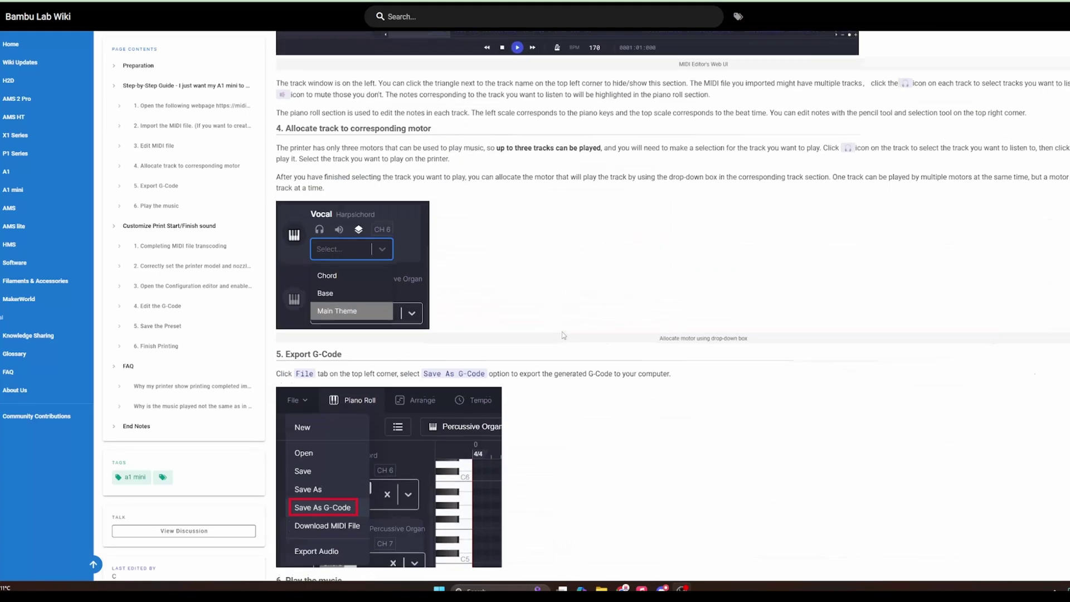
{"action": "scroll", "coordinate": [562, 335], "scroll_direction": "up", "scroll_amount": 15}
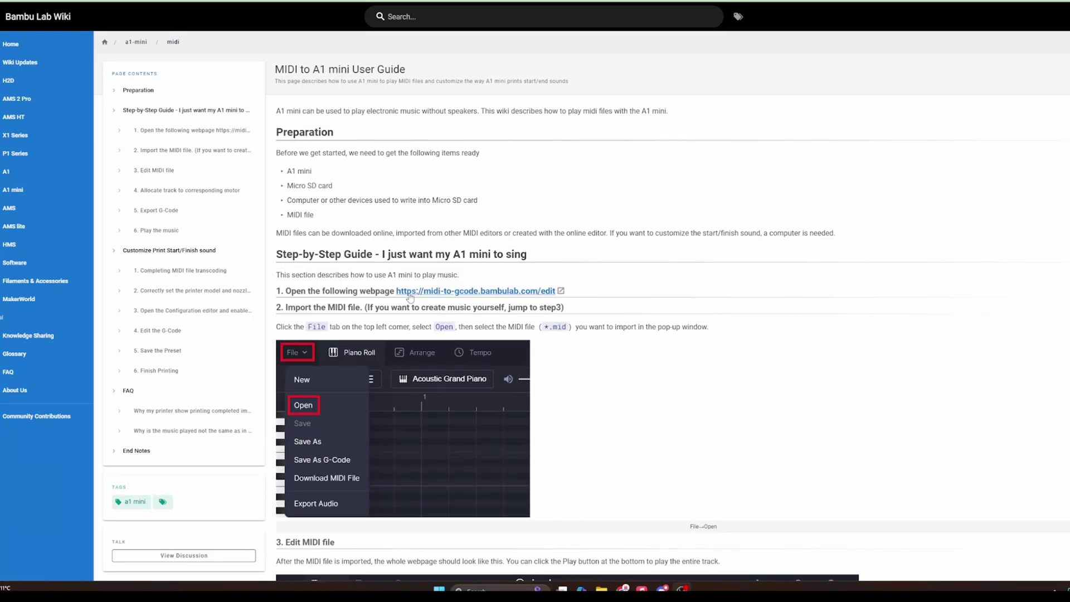
{"action": "left_click", "coordinate": [451, 292]}
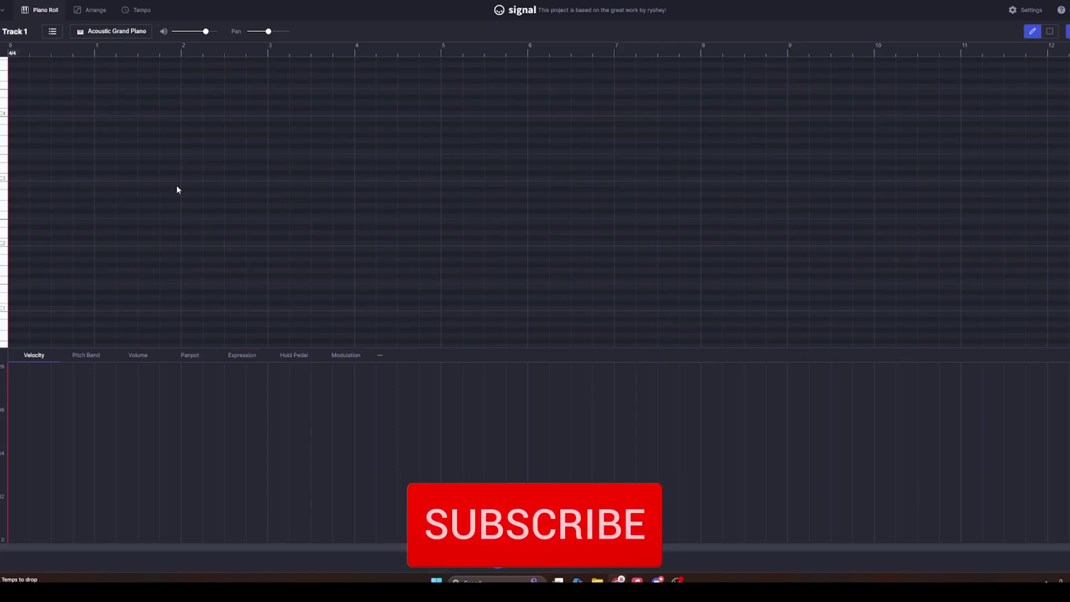
Open the MIDI file 'Helldivers 2 main theme (1)' in Signal
{"action": "left_click", "coordinate": [2, 10]}
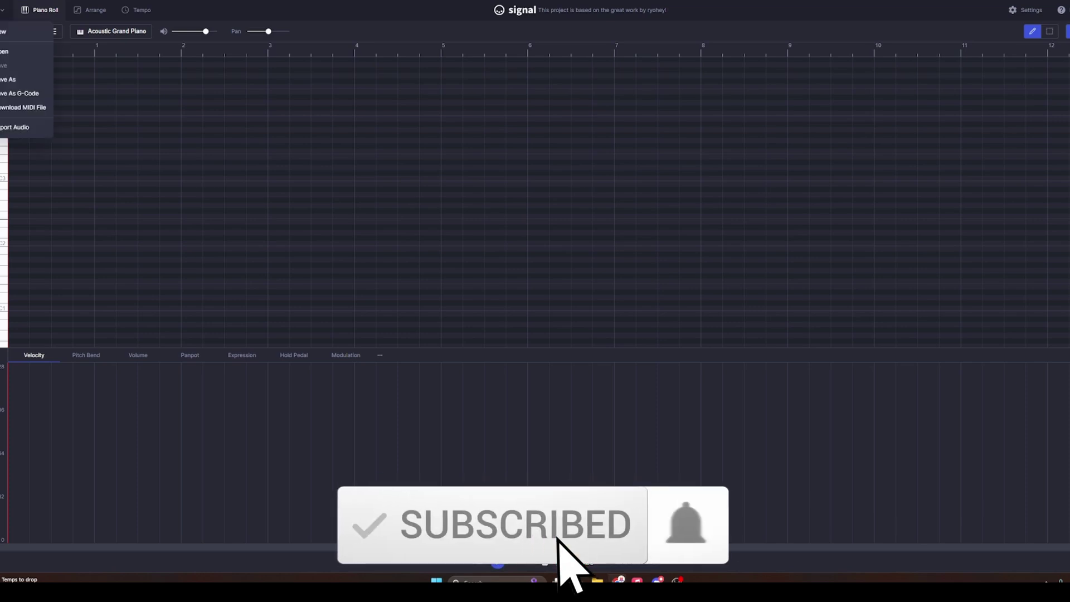
{"action": "left_click", "coordinate": [4, 53]}
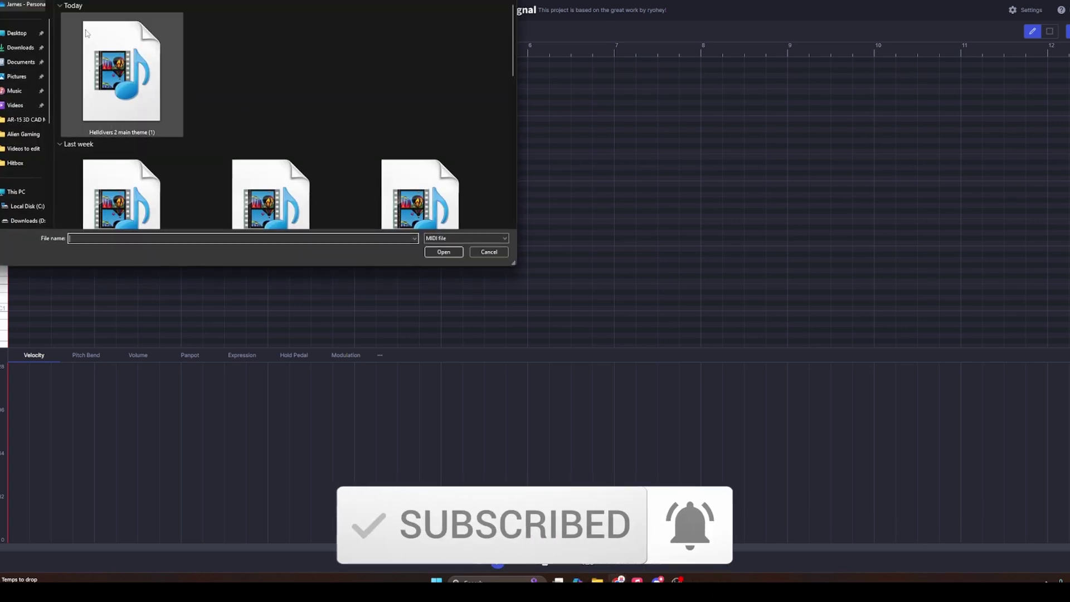
{"action": "left_click", "coordinate": [128, 76]}
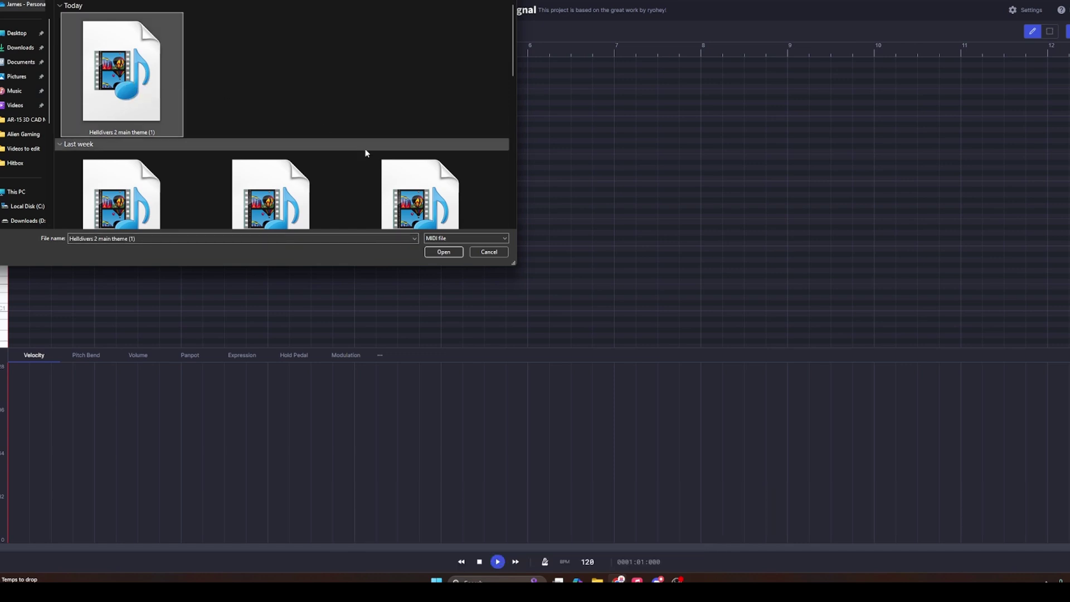
{"action": "left_click", "coordinate": [443, 252]}
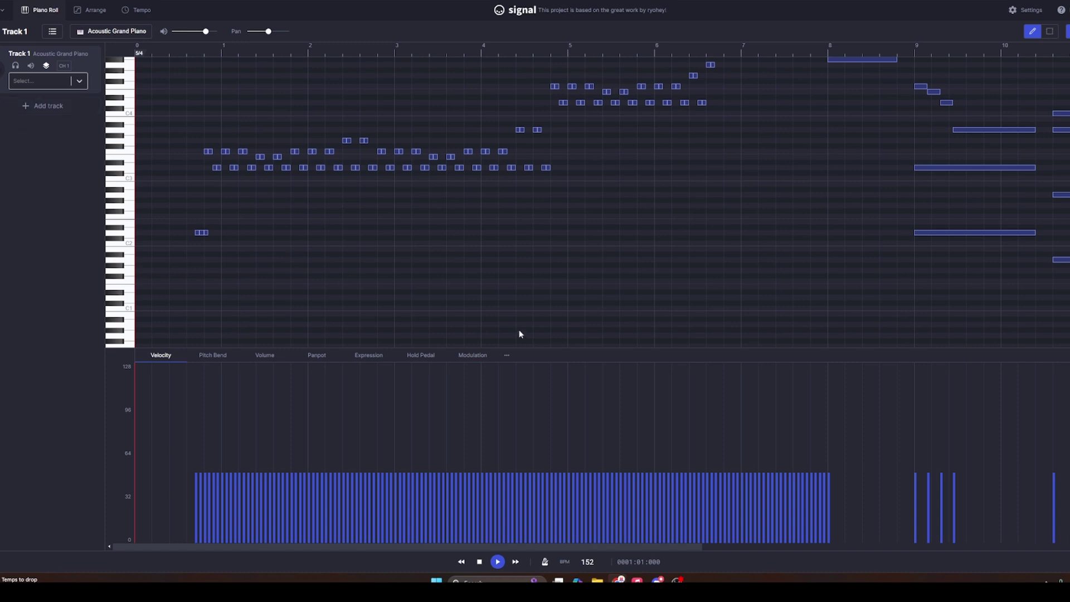
Play the imported tune, jump ahead to around bar 9, then stop playback
{"action": "left_click", "coordinate": [498, 564]}
{"action": "left_click", "coordinate": [904, 53]}
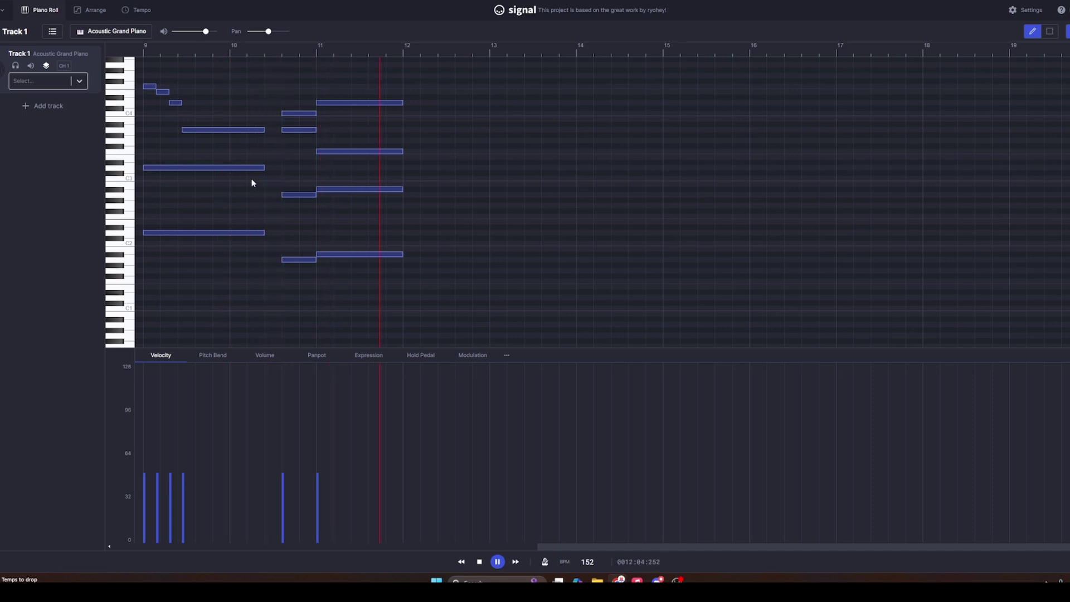
{"action": "left_click", "coordinate": [479, 562]}
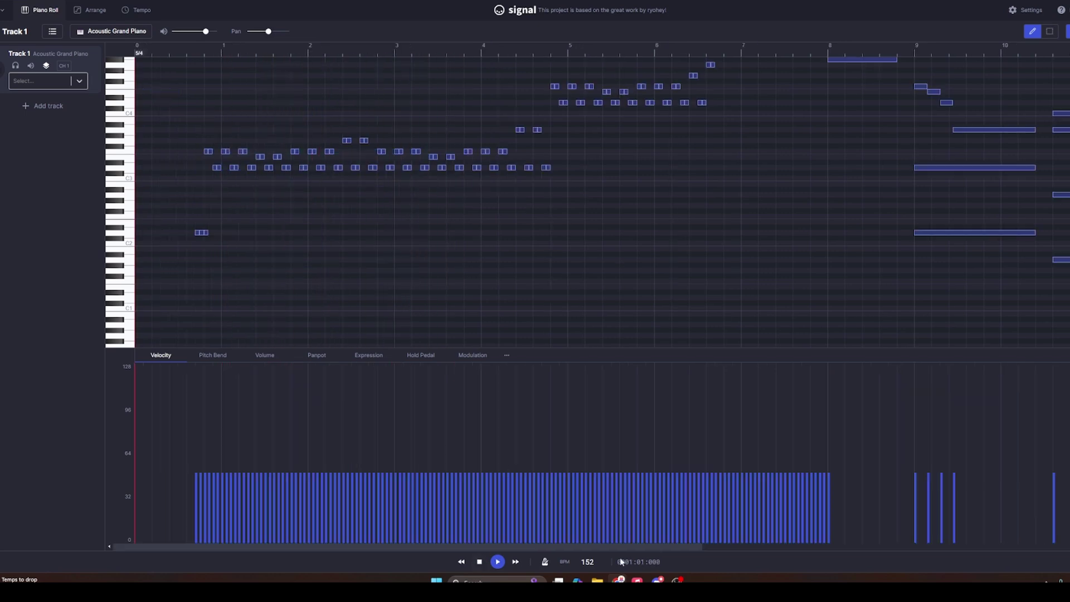
Select every note before bar 9 and delete it
{"action": "left_click", "coordinate": [1050, 31]}
{"action": "scroll", "coordinate": [834, 198], "scroll_direction": "up", "scroll_amount": 2}
{"action": "scroll", "coordinate": [861, 295], "scroll_direction": "up", "scroll_amount": 3}
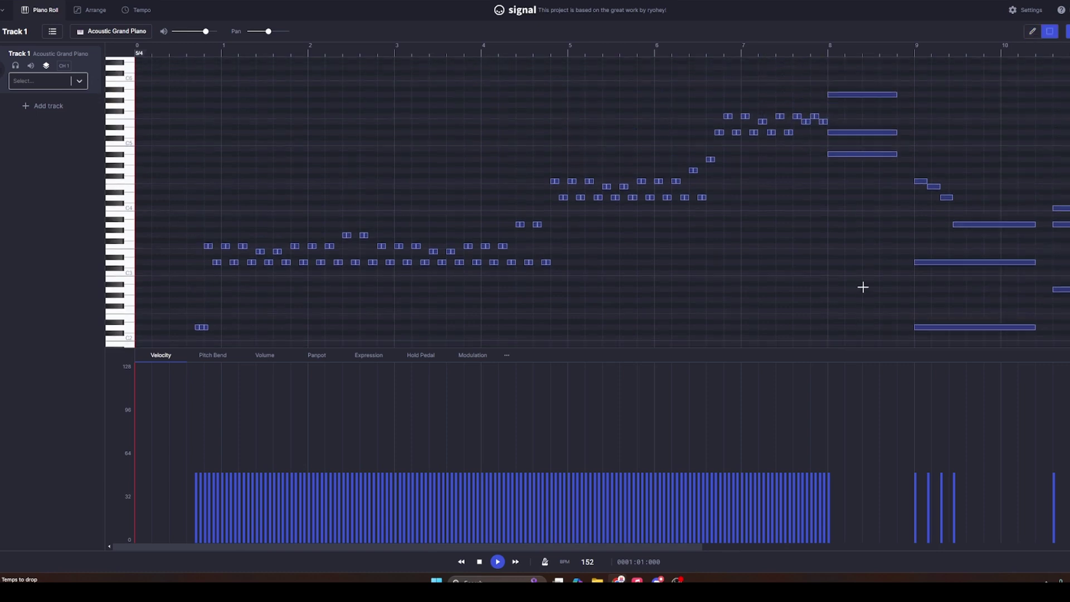
{"action": "left_click_drag", "start_coordinate": [903, 333], "coordinate": [145, 58]}
{"action": "key", "text": "Delete"}
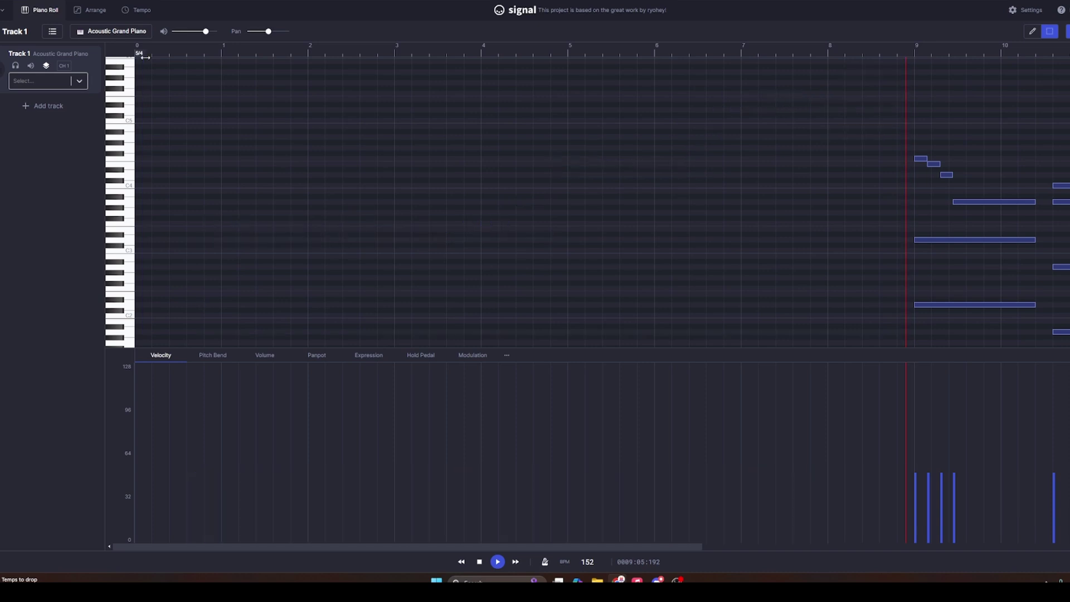
Play back the remaining bar 9–12 notes, then select those 14 notes
{"action": "left_click_drag", "start_coordinate": [389, 546], "coordinate": [610, 546]}
{"action": "scroll", "coordinate": [882, 235], "scroll_direction": "down", "scroll_amount": 1}
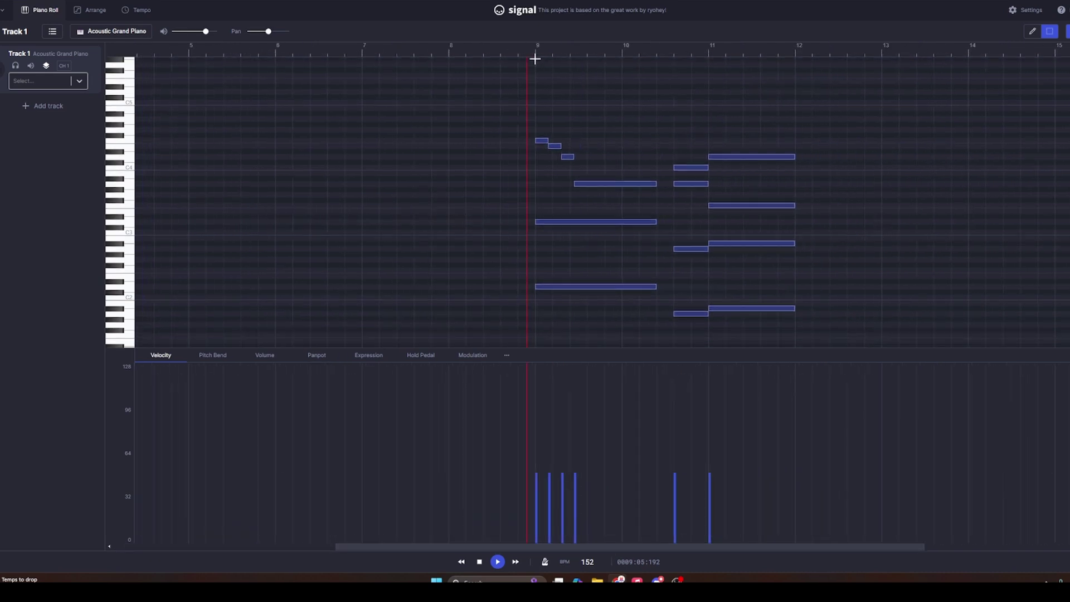
{"action": "left_click", "coordinate": [498, 562]}
{"action": "key", "text": "space"}
{"action": "left_click_drag", "start_coordinate": [831, 338], "coordinate": [535, 124]}
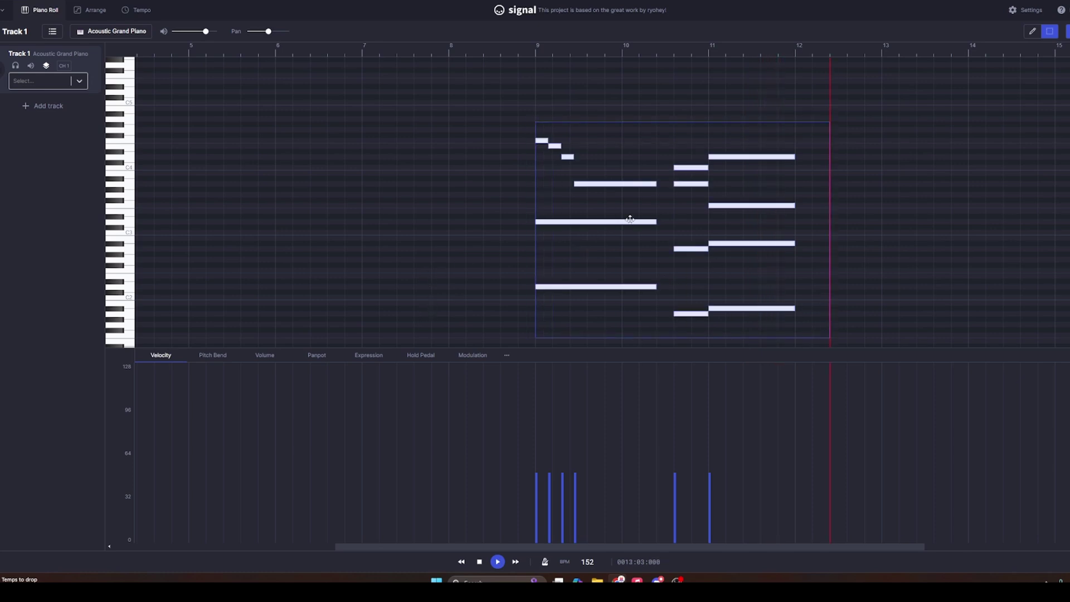
Drag the 14 selected notes left so they start at the beginning of the song
{"action": "left_click_drag", "start_coordinate": [625, 221], "coordinate": [239, 219]}
{"action": "left_click_drag", "start_coordinate": [503, 546], "coordinate": [215, 530]}
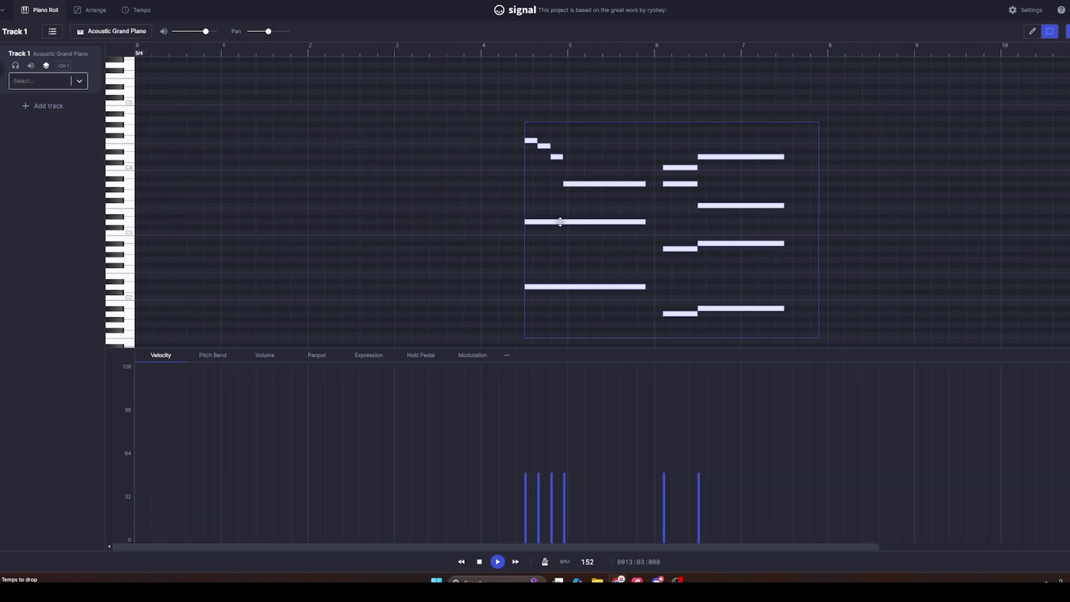
{"action": "left_click_drag", "start_coordinate": [560, 222], "coordinate": [169, 221]}
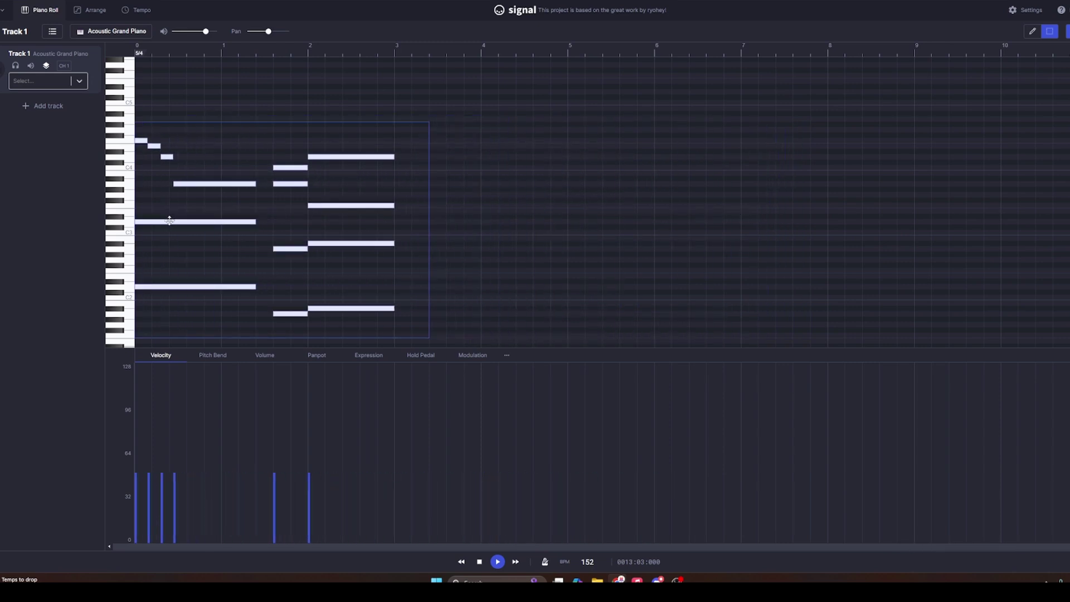
Play the shifted tune from the beginning
{"action": "left_click", "coordinate": [497, 563]}
{"action": "left_click", "coordinate": [498, 563]}
{"action": "right_click", "coordinate": [136, 51]}
Set the loop start at the song start and the loop end just past bar 3
{"action": "left_click", "coordinate": [146, 59]}
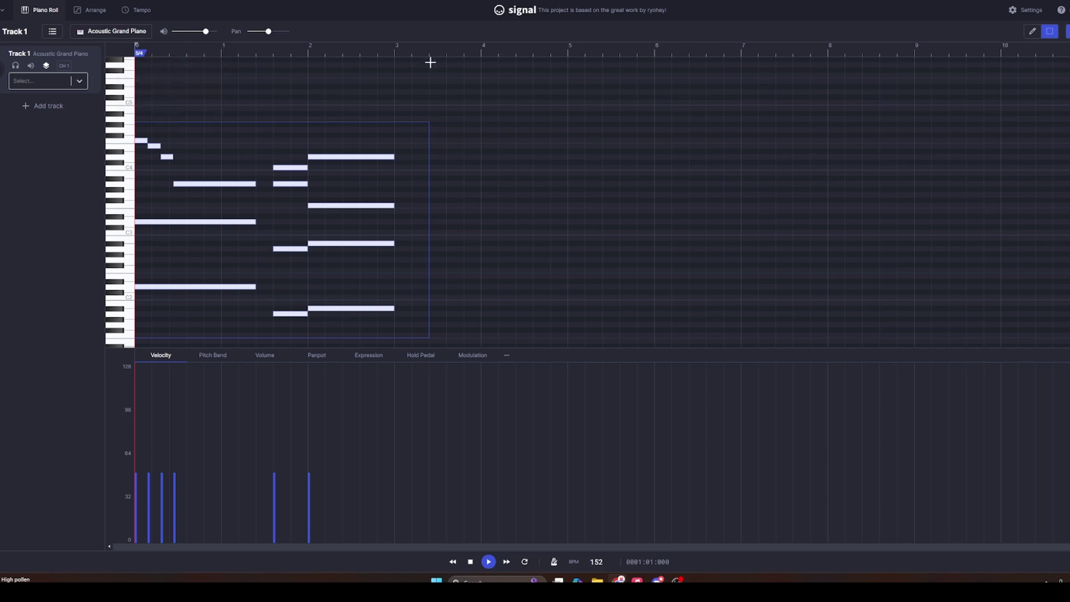
{"action": "left_click", "coordinate": [413, 54]}
{"action": "right_click", "coordinate": [413, 54]}
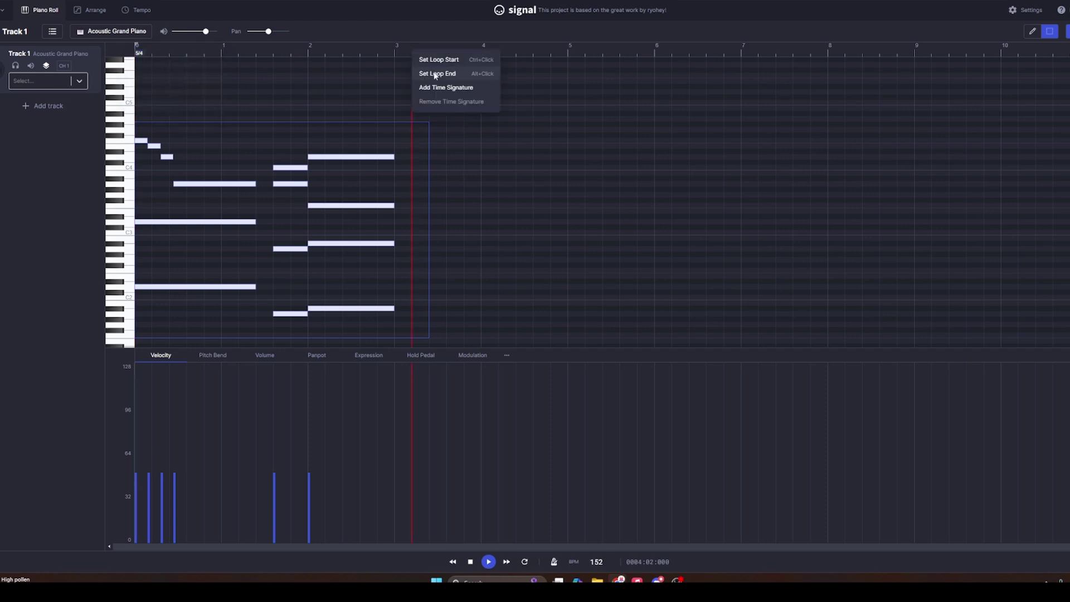
{"action": "left_click", "coordinate": [436, 74]}
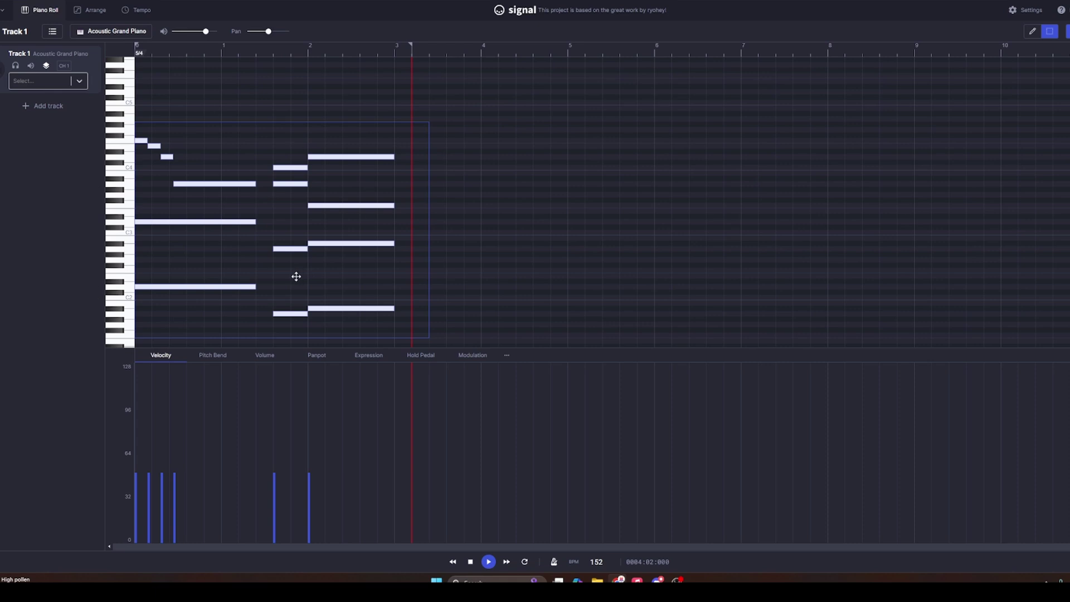
{"action": "scroll", "coordinate": [295, 277], "scroll_direction": "down", "scroll_amount": 1}
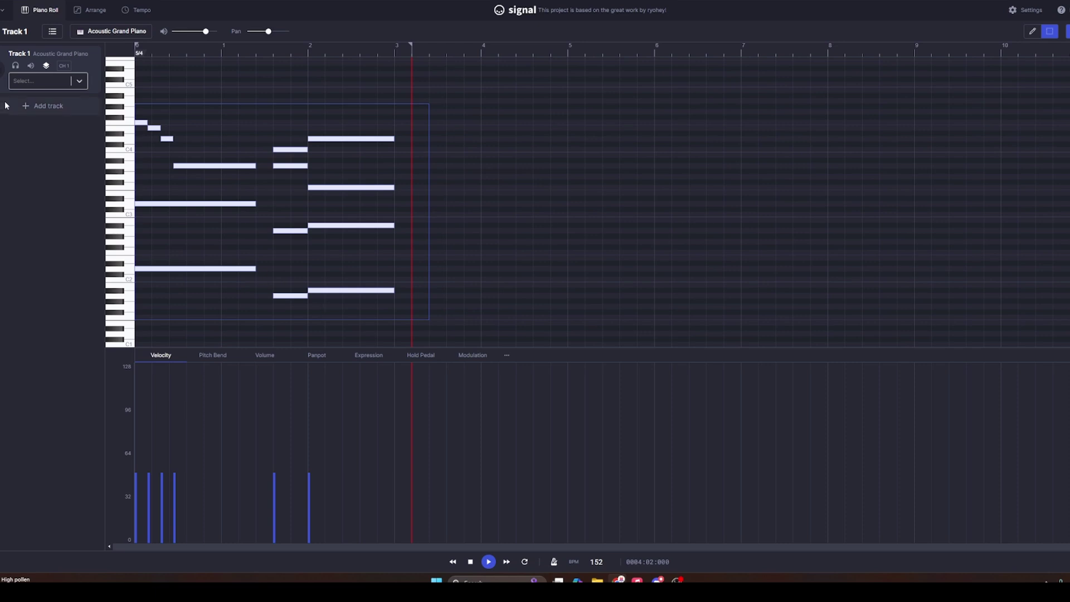
Add Tracks 2 and 3, tag Tracks 1–3 as Chord, Base and Main Theme, then show Track 1
{"action": "left_click", "coordinate": [51, 105]}
{"action": "left_click", "coordinate": [49, 158]}
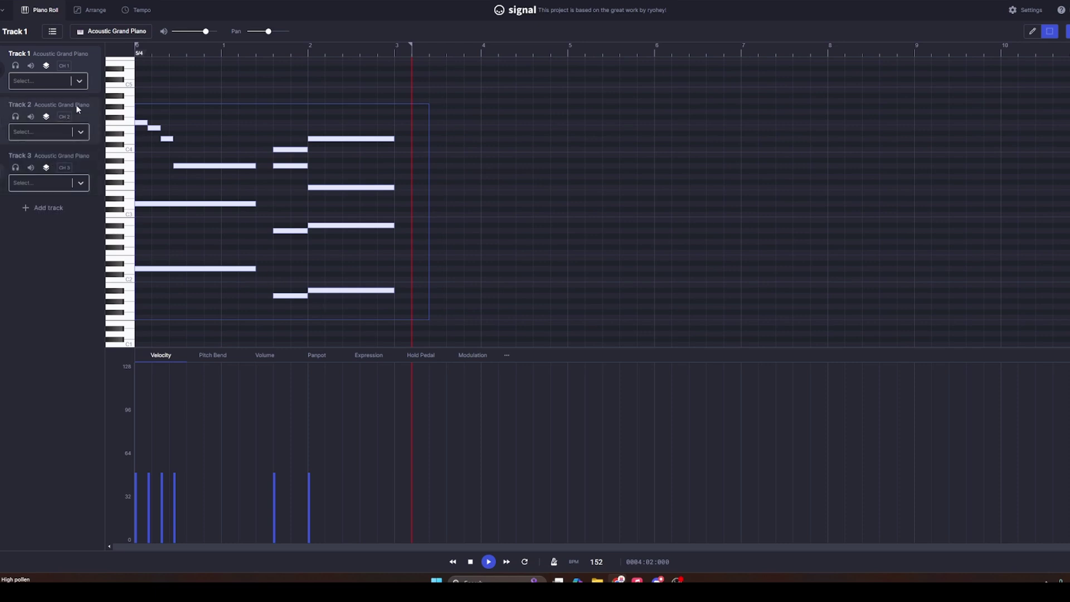
{"action": "left_click", "coordinate": [80, 82]}
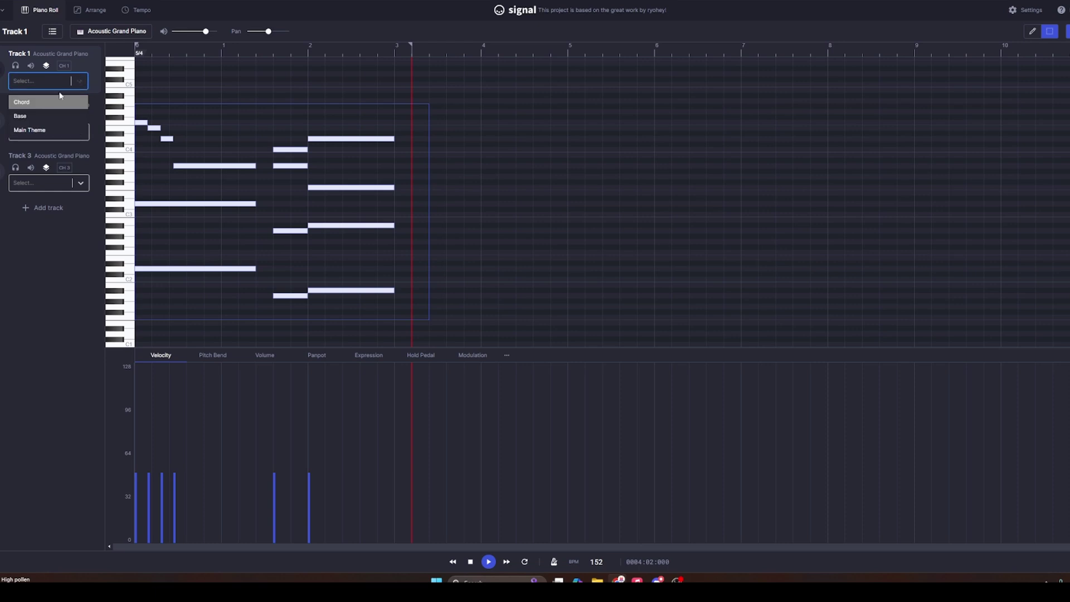
{"action": "left_click", "coordinate": [31, 107]}
{"action": "left_click", "coordinate": [81, 134]}
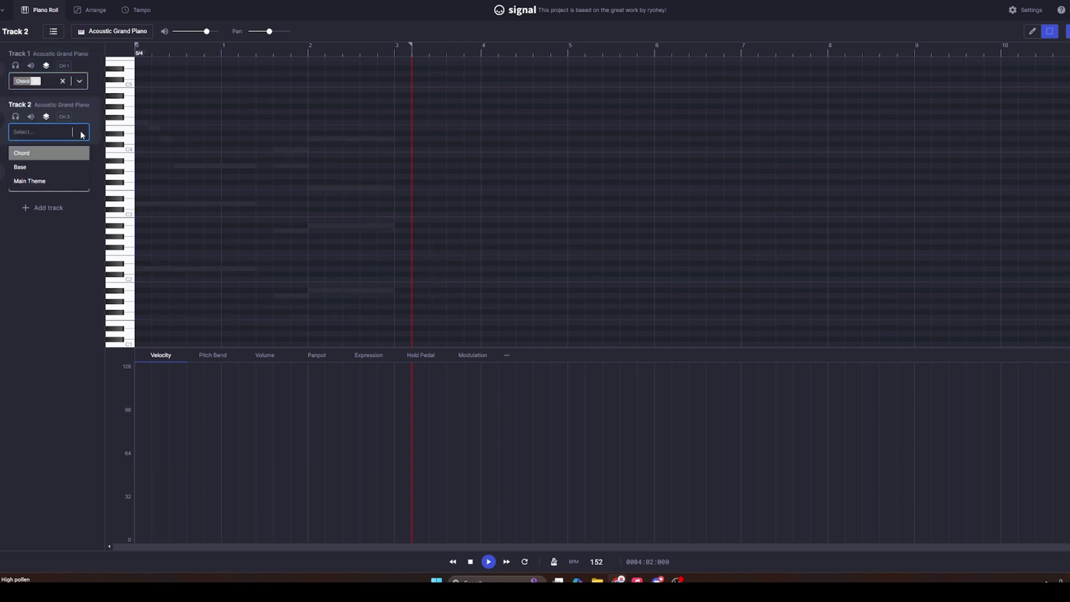
{"action": "left_click", "coordinate": [33, 167]}
{"action": "left_click", "coordinate": [82, 183]}
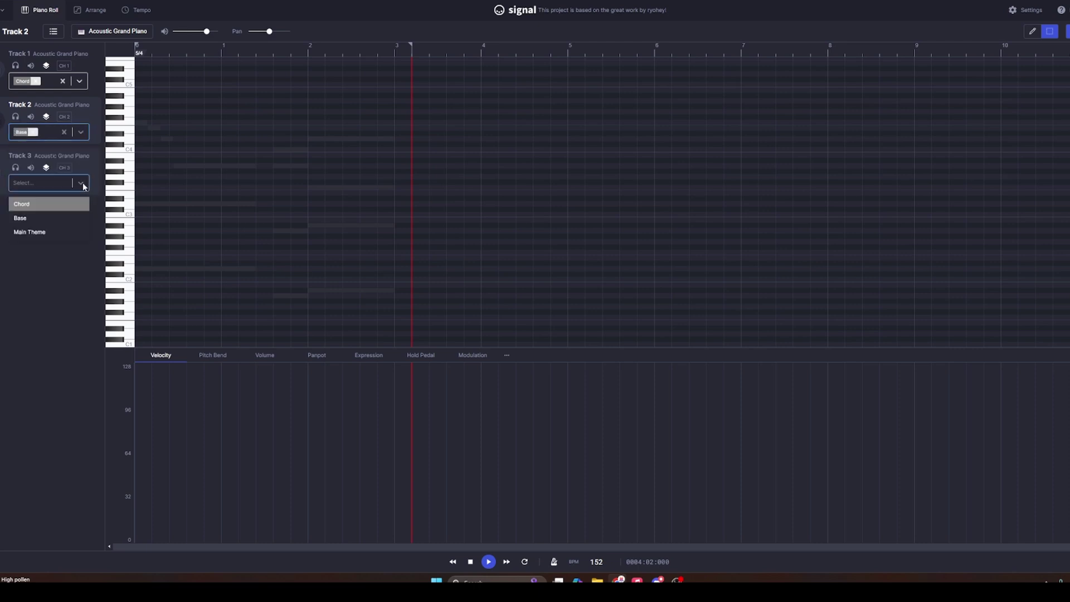
{"action": "left_click", "coordinate": [38, 231]}
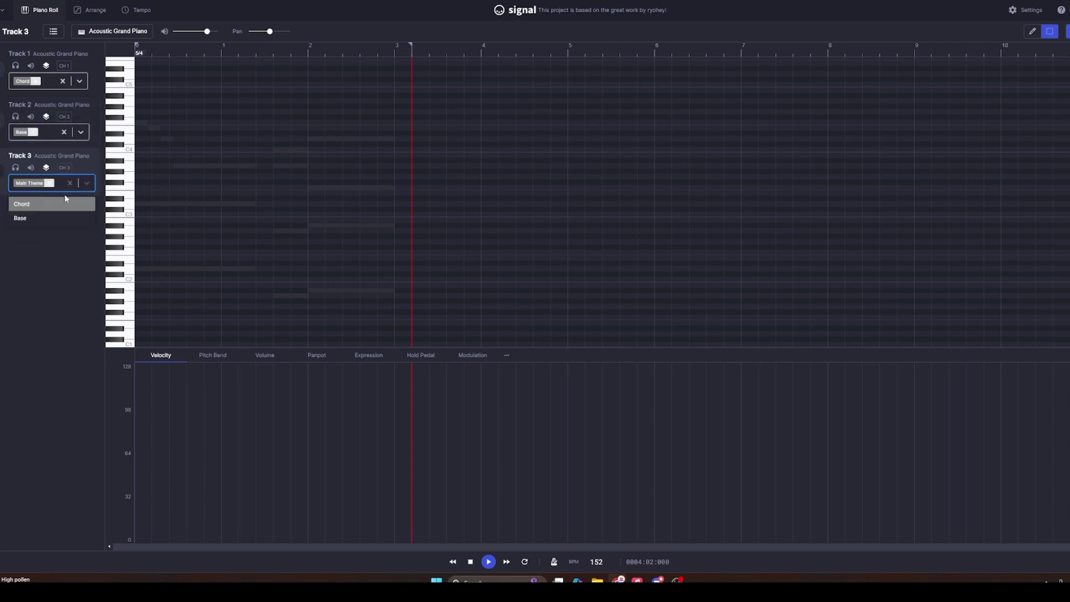
{"action": "left_click", "coordinate": [52, 295]}
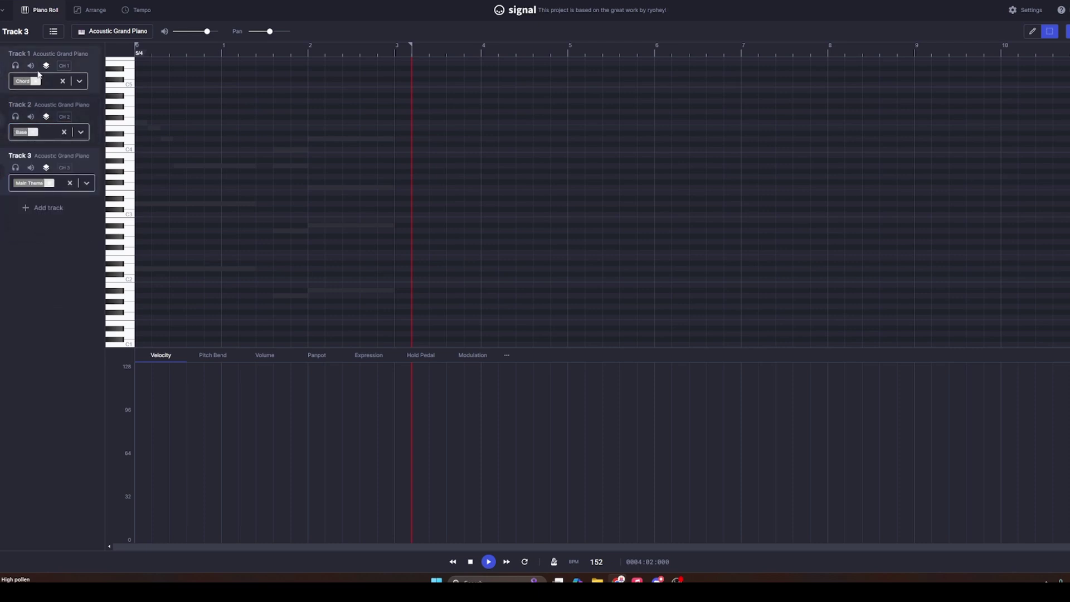
{"action": "left_click", "coordinate": [39, 49]}
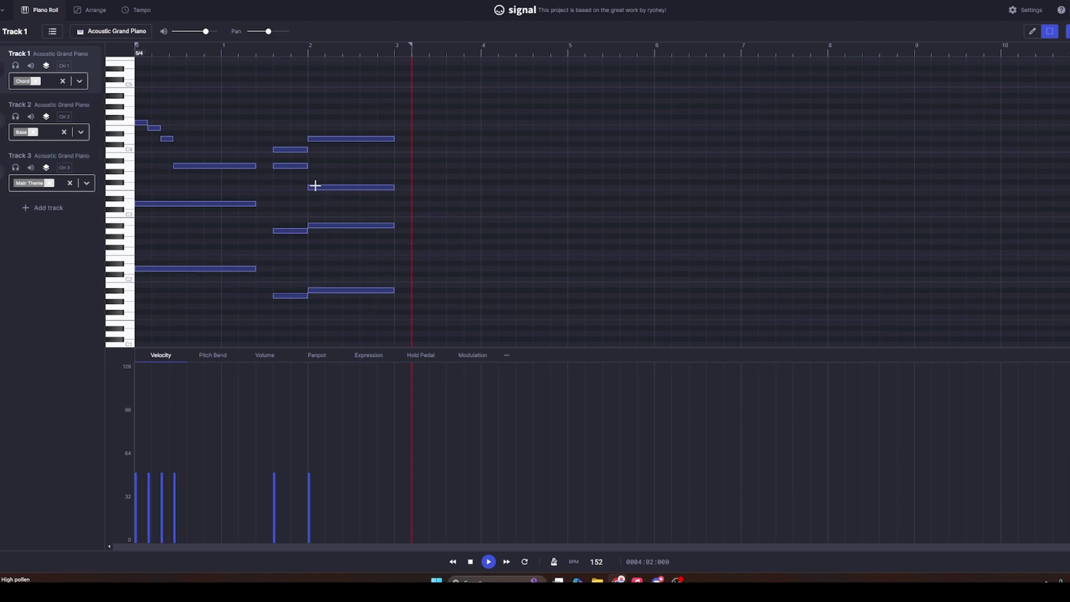
Delete two unwanted Track 1 notes around bars 2–3, then replay the tune from the start
{"action": "left_click", "coordinate": [293, 166]}
{"action": "key", "text": "Delete"}
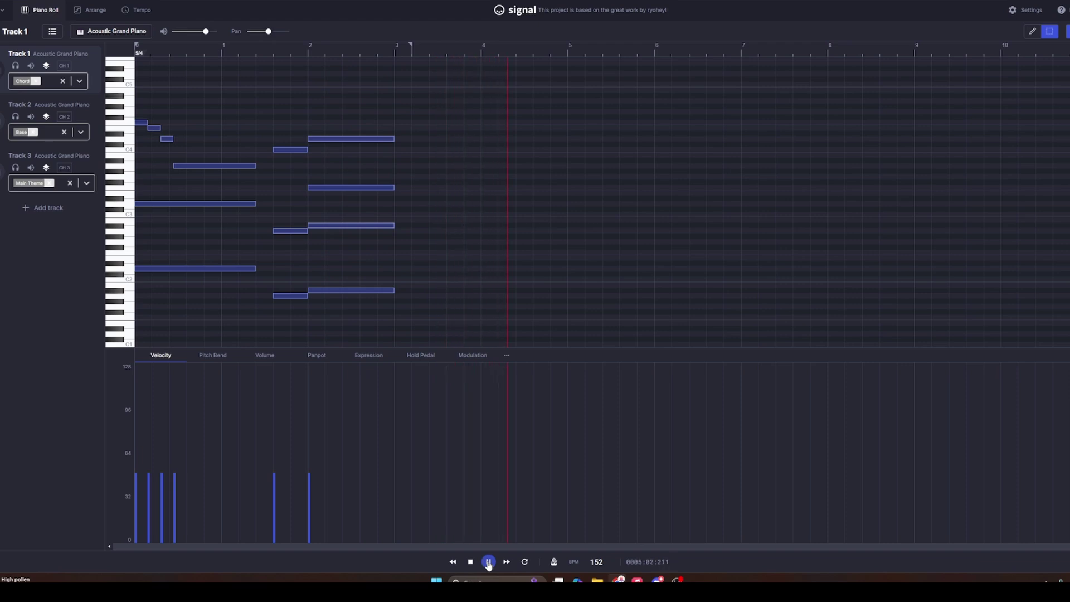
{"action": "left_click", "coordinate": [489, 562]}
{"action": "left_click", "coordinate": [330, 187]}
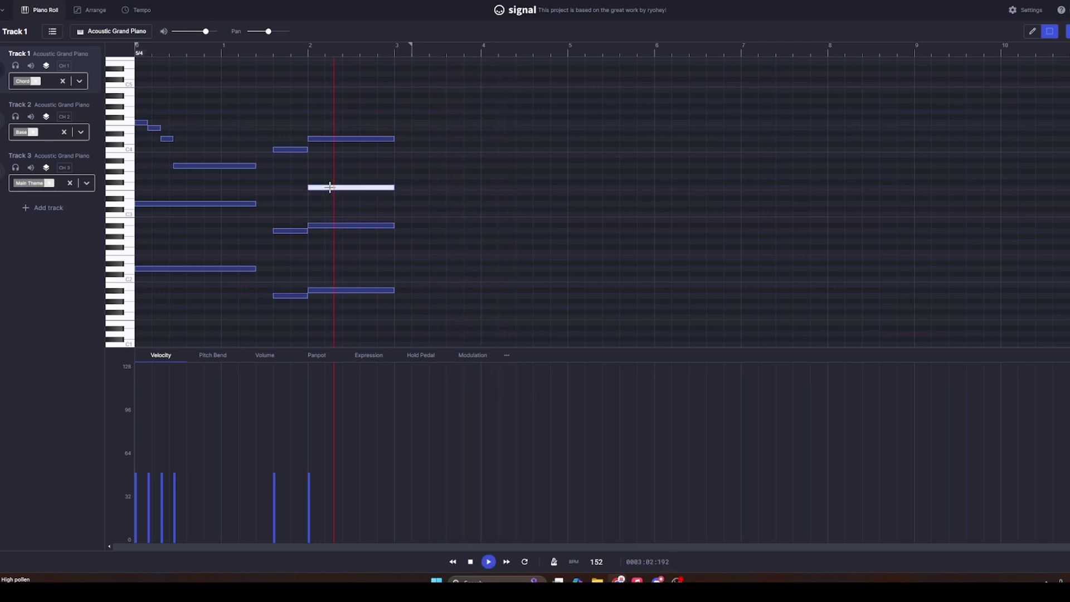
{"action": "key", "text": "Delete"}
{"action": "left_click", "coordinate": [452, 562]}
{"action": "left_click", "coordinate": [488, 562]}
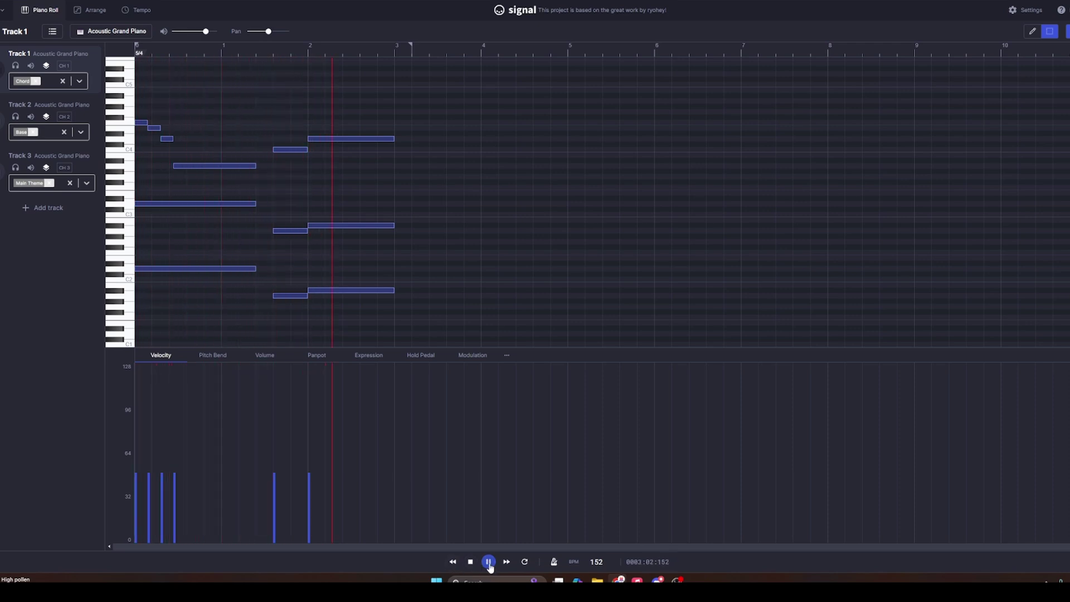
Paste Track 1's three middle notes into Track 2
{"action": "left_click", "coordinate": [471, 562]}
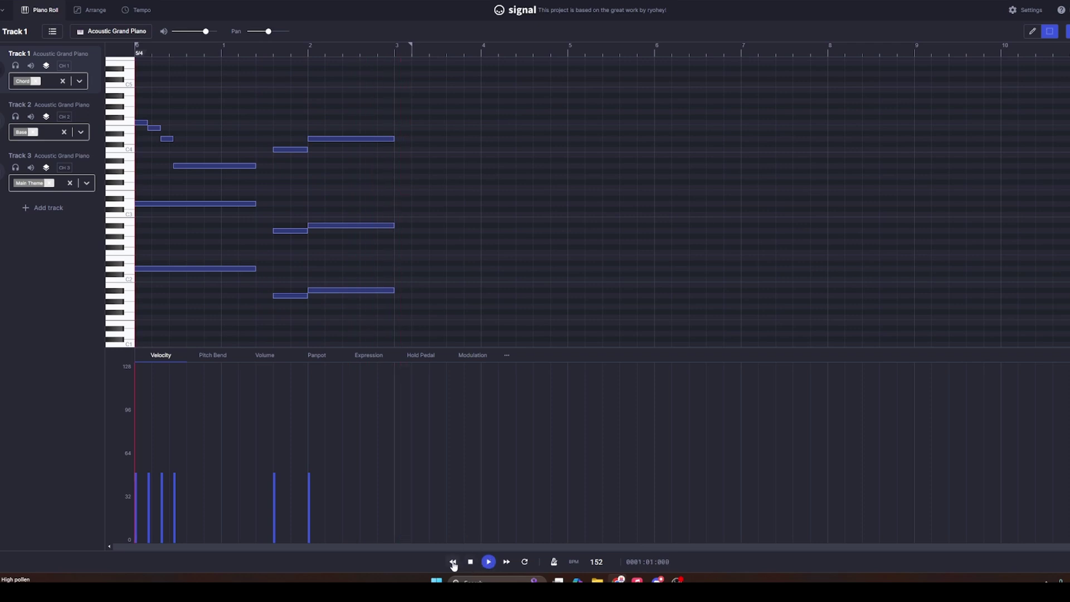
{"action": "left_click_drag", "start_coordinate": [411, 254], "coordinate": [133, 196]}
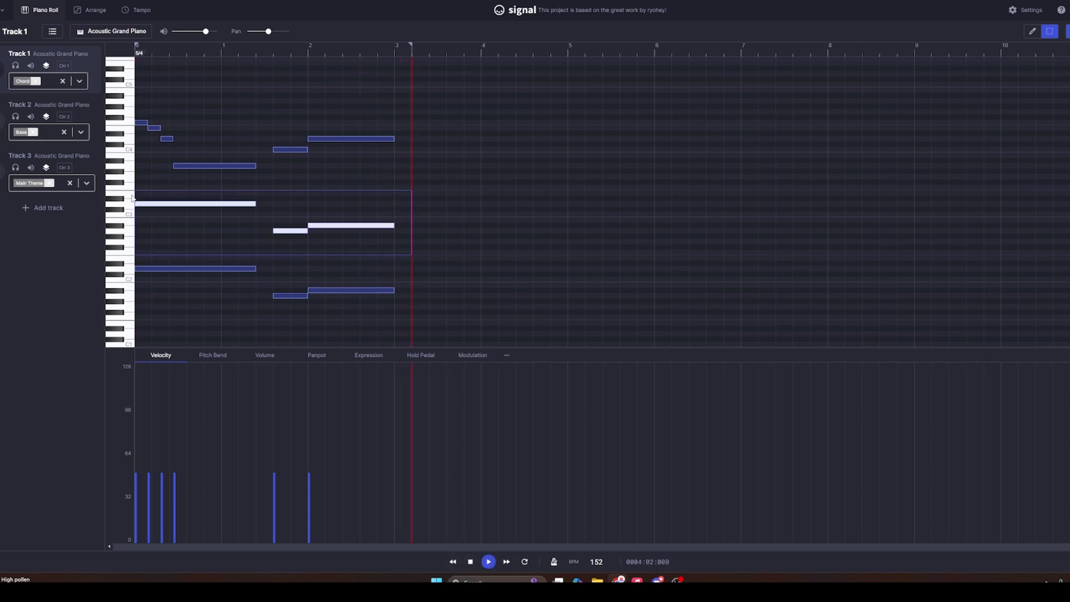
{"action": "left_click", "coordinate": [42, 108]}
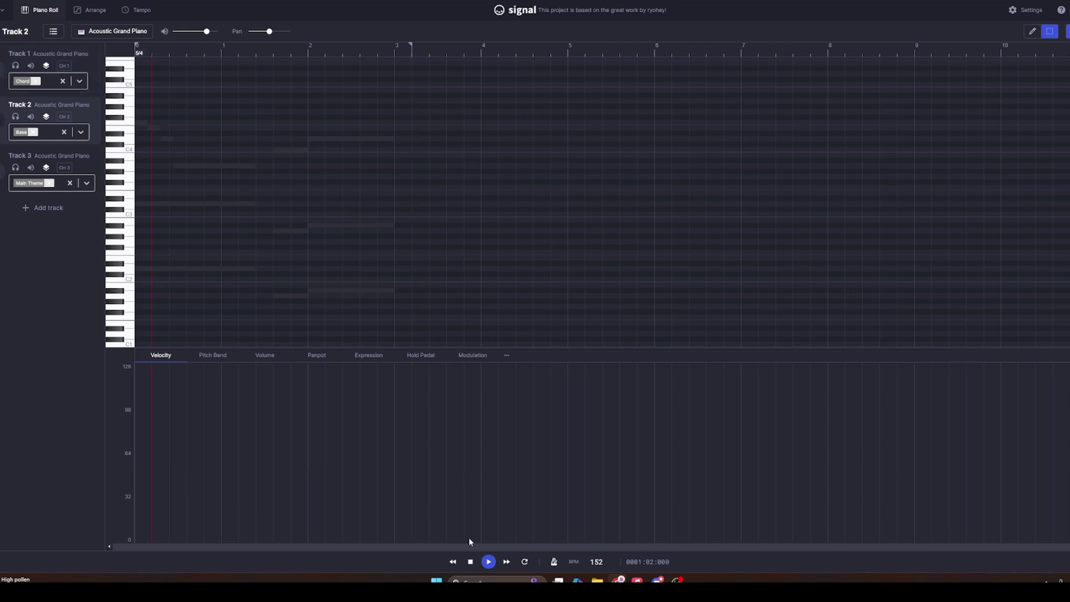
{"action": "key", "text": "ctrl+v"}
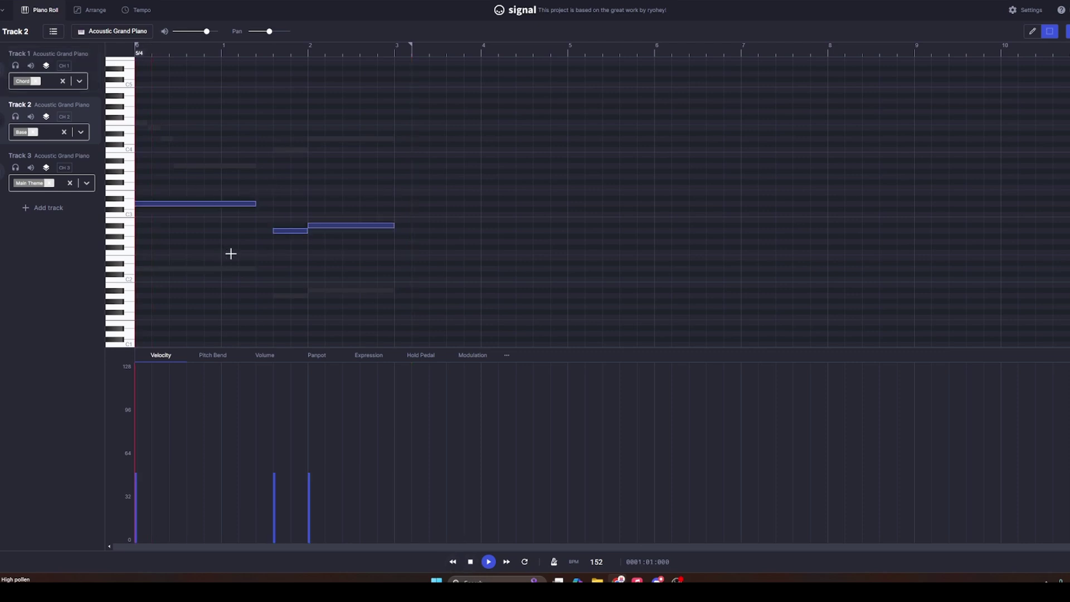
Copy Track 1's three lowest notes into Track 3 at the song start
{"action": "left_click", "coordinate": [38, 56]}
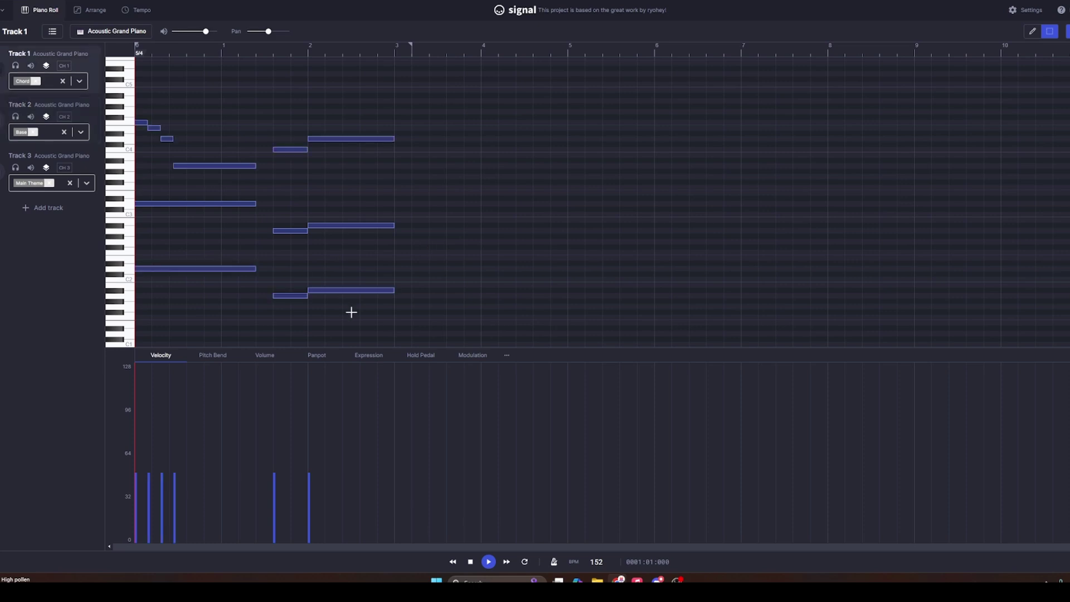
{"action": "left_click_drag", "start_coordinate": [403, 335], "coordinate": [187, 266]}
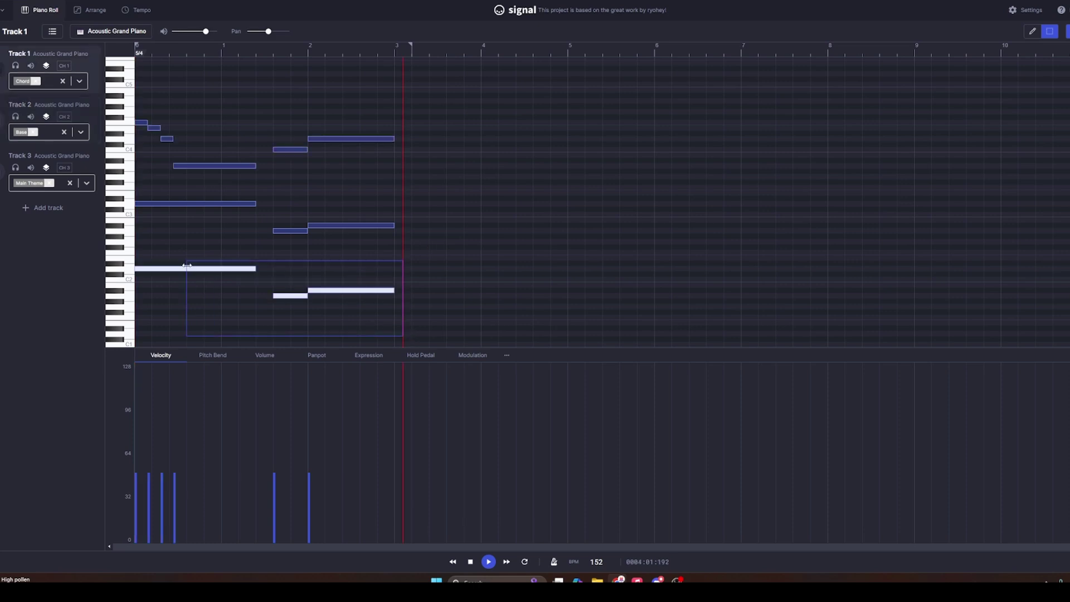
{"action": "left_click", "coordinate": [449, 319]}
{"action": "left_click_drag", "start_coordinate": [420, 325], "coordinate": [132, 256]}
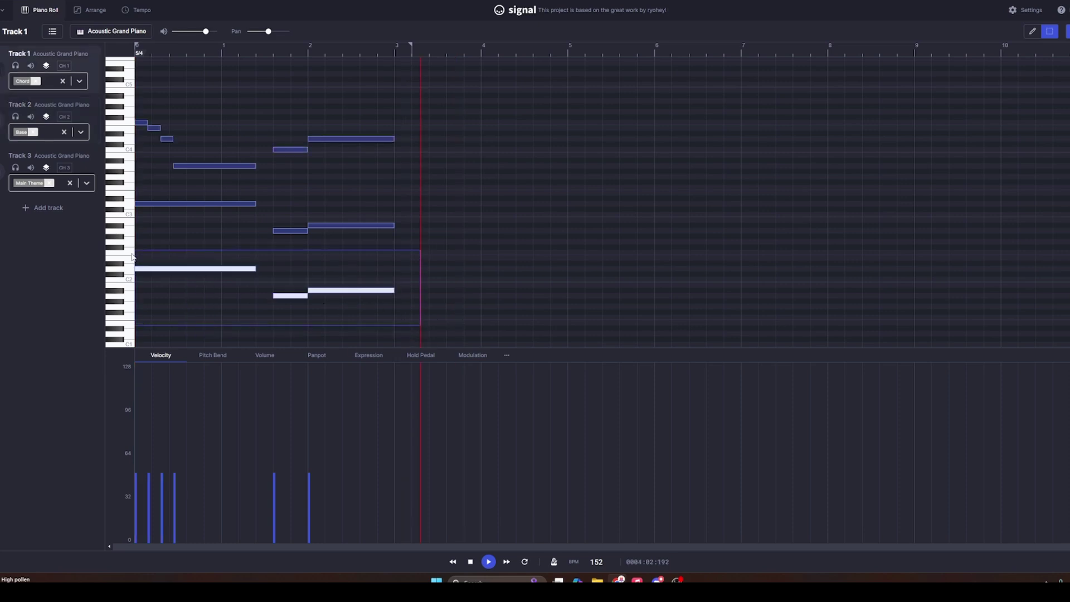
{"action": "left_click", "coordinate": [52, 155]}
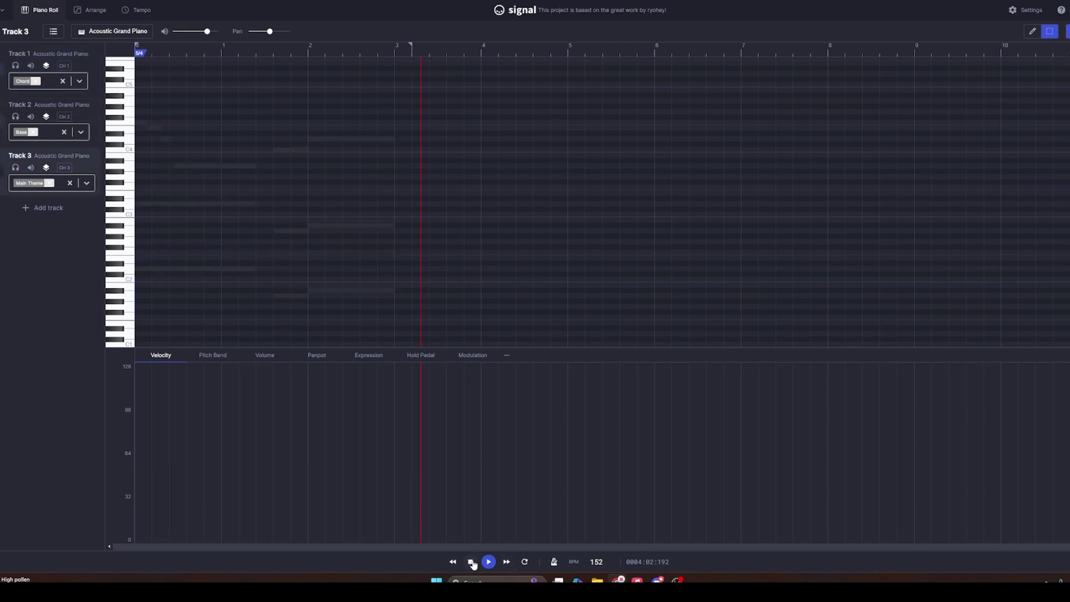
{"action": "left_click", "coordinate": [454, 565]}
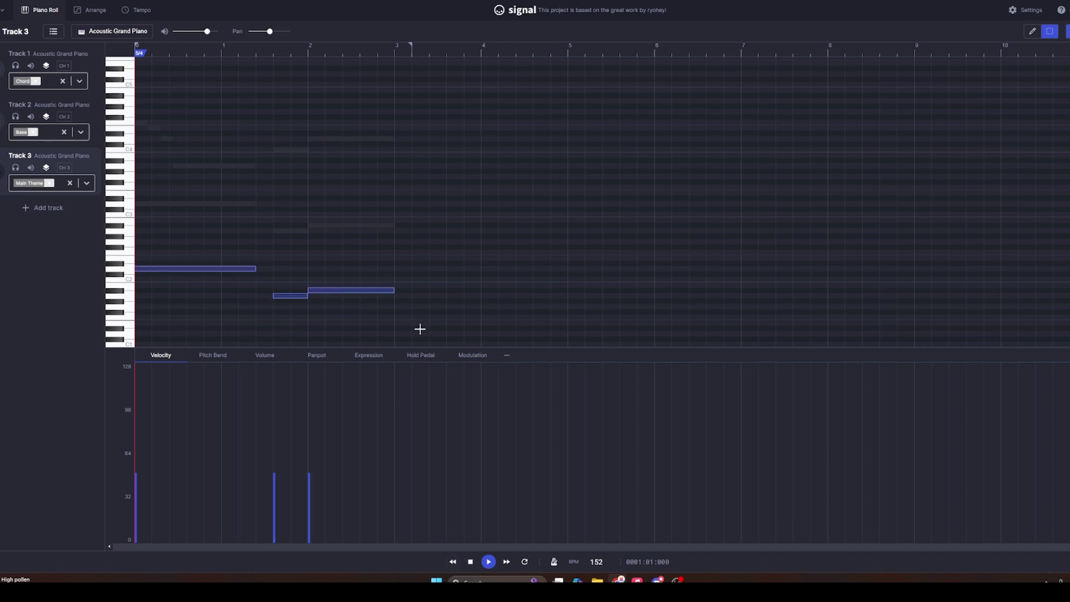
{"action": "left_click_drag", "start_coordinate": [420, 330], "coordinate": [170, 252]}
{"action": "left_click", "coordinate": [485, 306]}
{"action": "left_click_drag", "start_coordinate": [438, 336], "coordinate": [114, 264]}
{"action": "mouse_move", "coordinate": [208, 268]}
{"action": "left_mouse_down"}
{"action": "mouse_move", "coordinate": [227, 270]}
{"action": "mouse_move", "coordinate": [256, 311]}
{"action": "mouse_move", "coordinate": [249, 279]}
{"action": "mouse_move", "coordinate": [223, 312]}
{"action": "mouse_move", "coordinate": [199, 270]}
{"action": "left_mouse_up"}
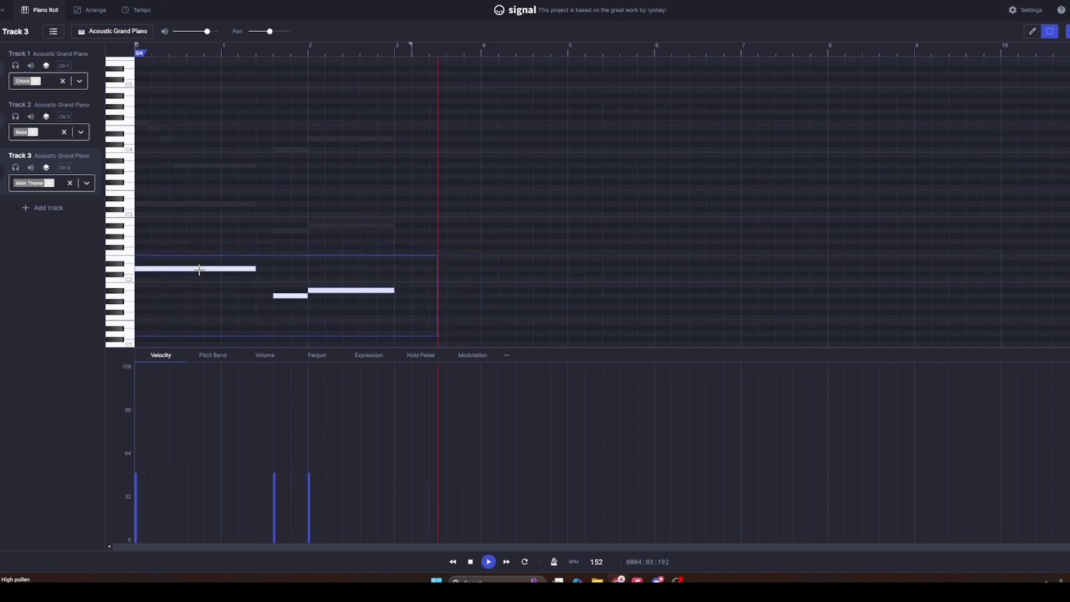
{"action": "left_click", "coordinate": [486, 283]}
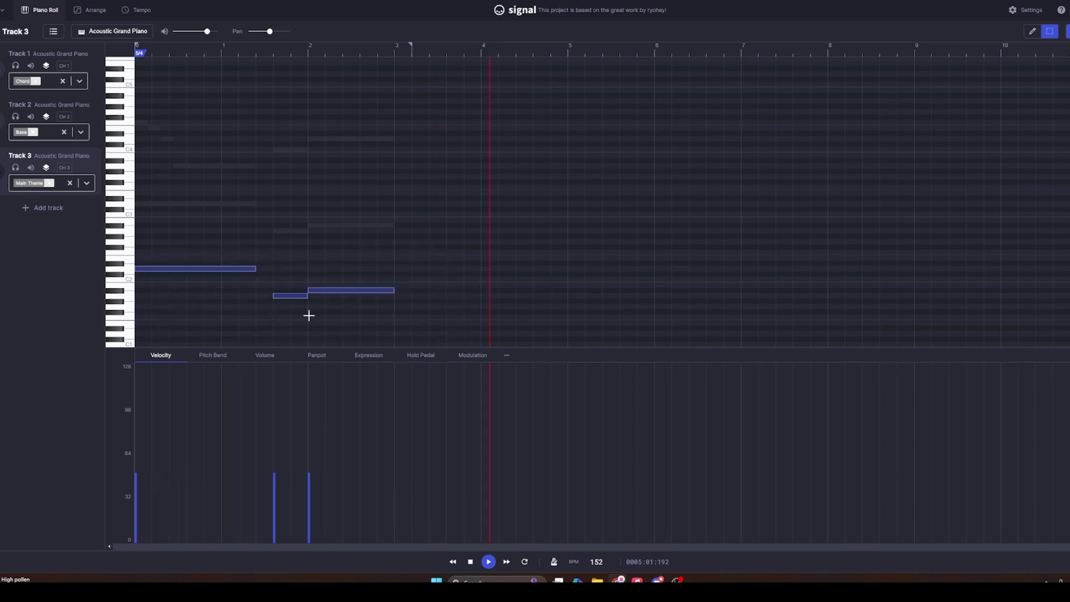
Select Track 1's six lower notes, then play the tune from the start
{"action": "left_click", "coordinate": [58, 102]}
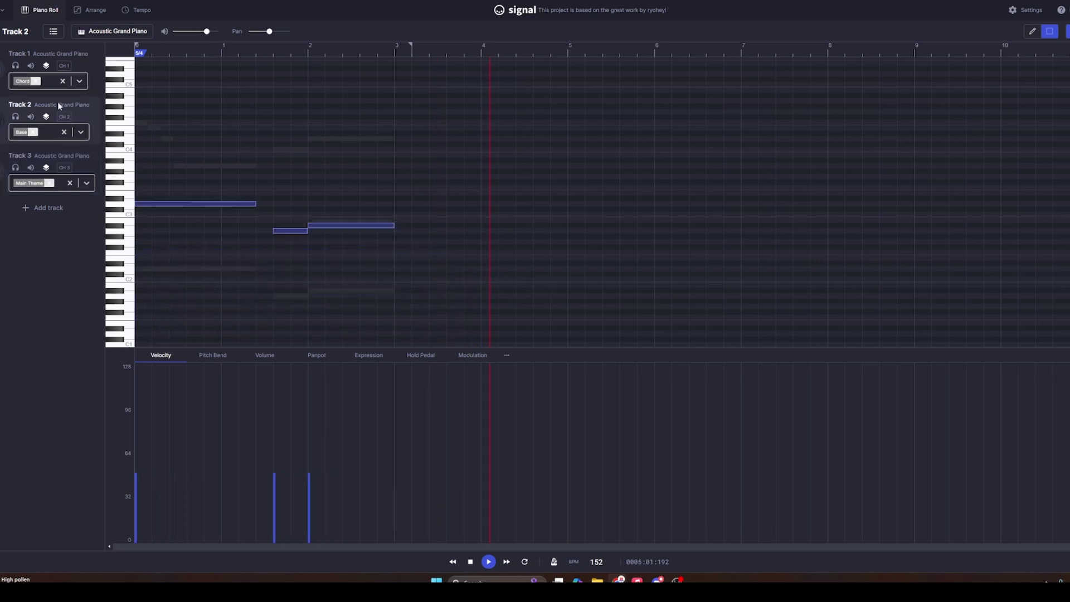
{"action": "left_click", "coordinate": [34, 50]}
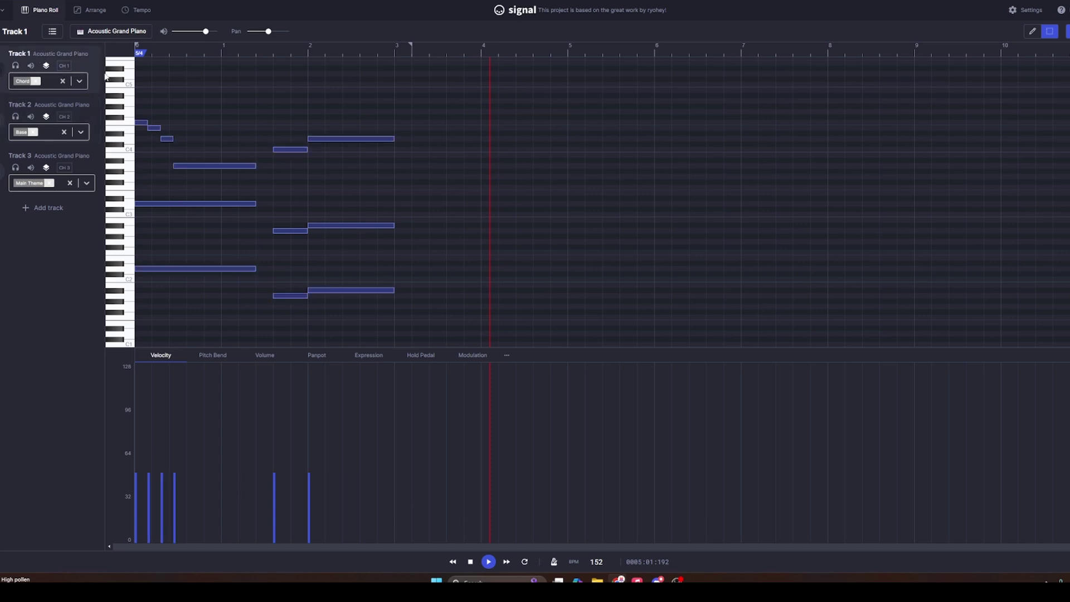
{"action": "left_click_drag", "start_coordinate": [438, 341], "coordinate": [135, 184]}
{"action": "left_click", "coordinate": [365, 274]}
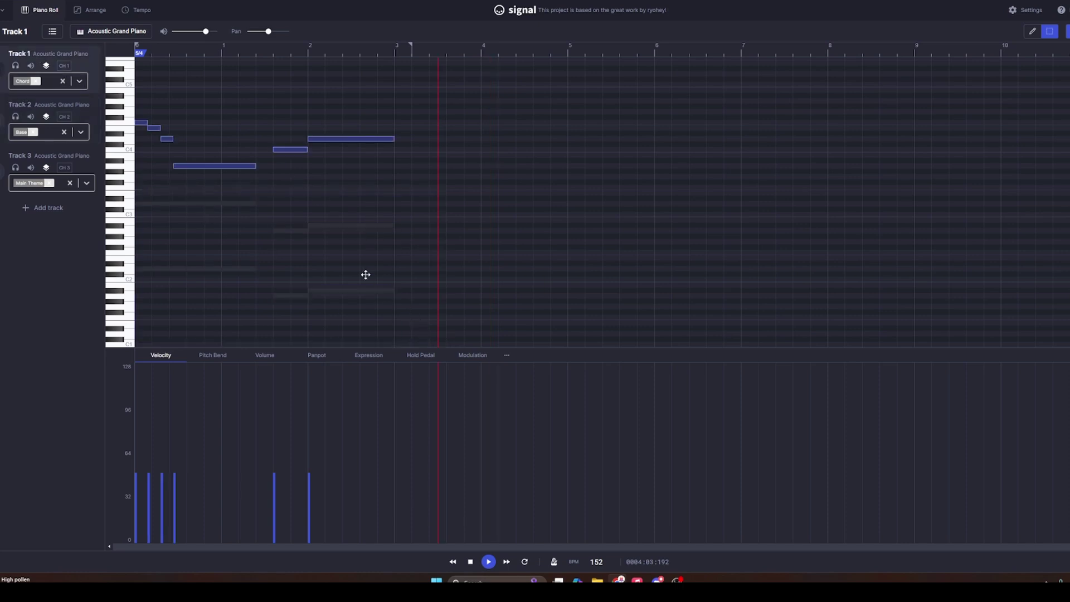
{"action": "left_click", "coordinate": [453, 561]}
{"action": "left_click", "coordinate": [488, 563]}
{"action": "left_click", "coordinate": [471, 563]}
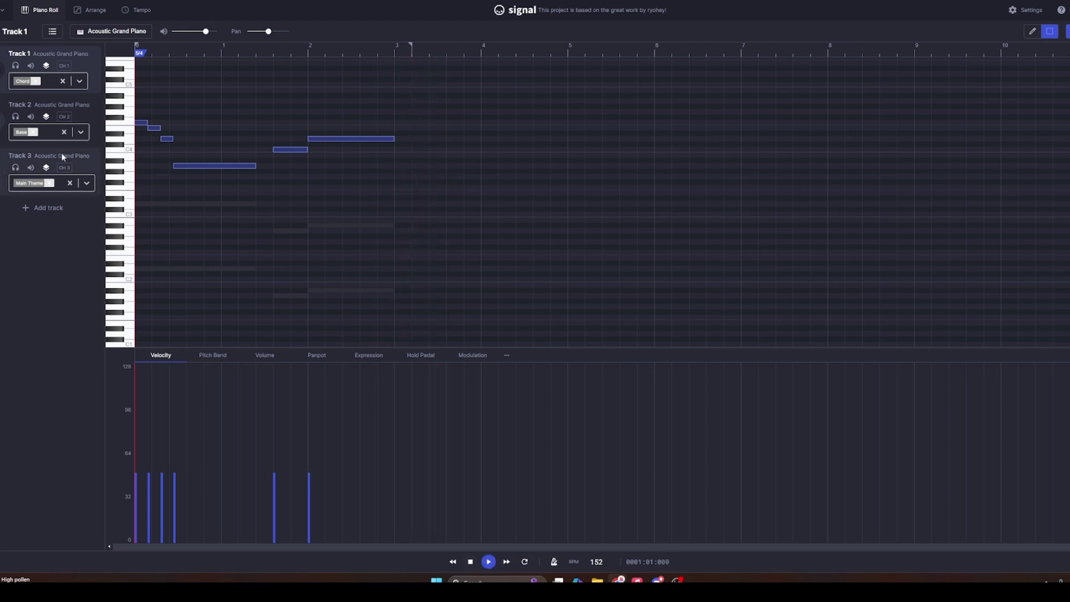
Play Track 1 solo, then unsolo it so all tracks play again
{"action": "left_click", "coordinate": [15, 65]}
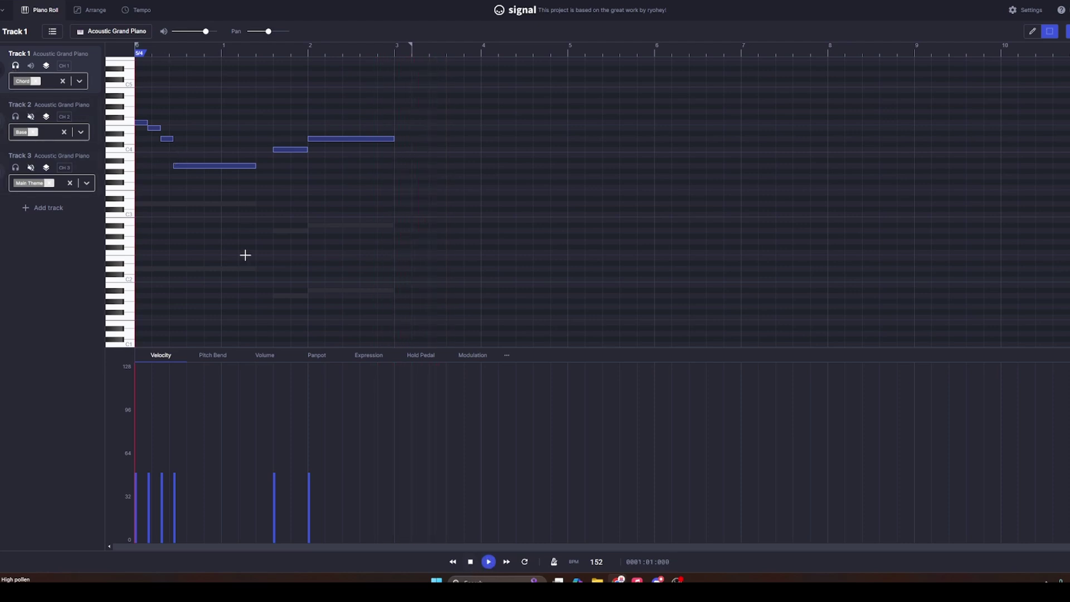
{"action": "left_click", "coordinate": [488, 563]}
{"action": "left_click", "coordinate": [471, 561]}
{"action": "left_click", "coordinate": [15, 67]}
Export the tune as the G-code file HD2.gcode
{"action": "left_click", "coordinate": [2, 9]}
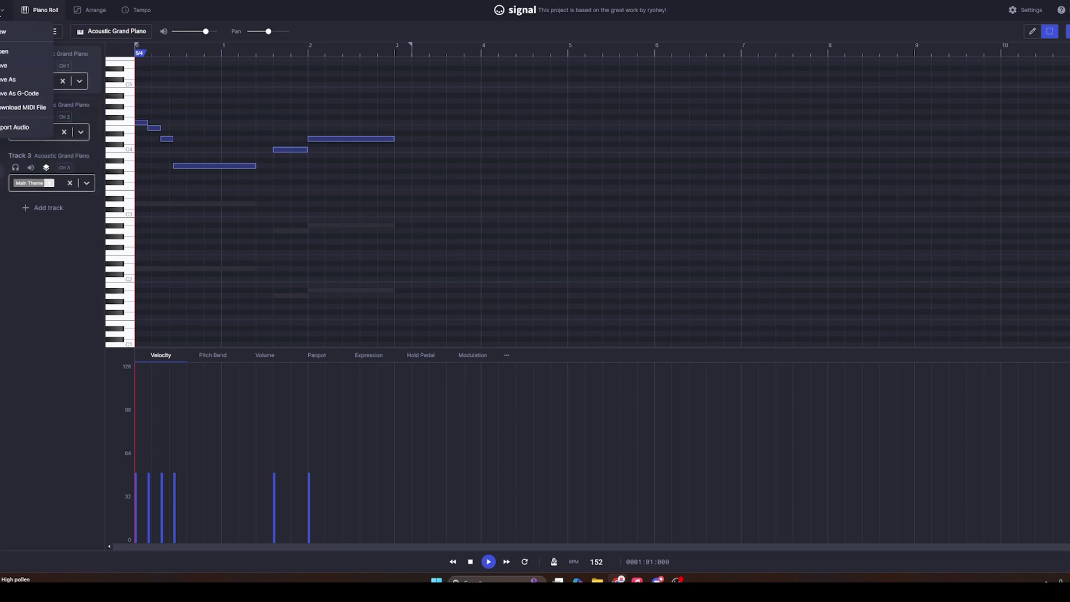
{"action": "left_click", "coordinate": [8, 96]}
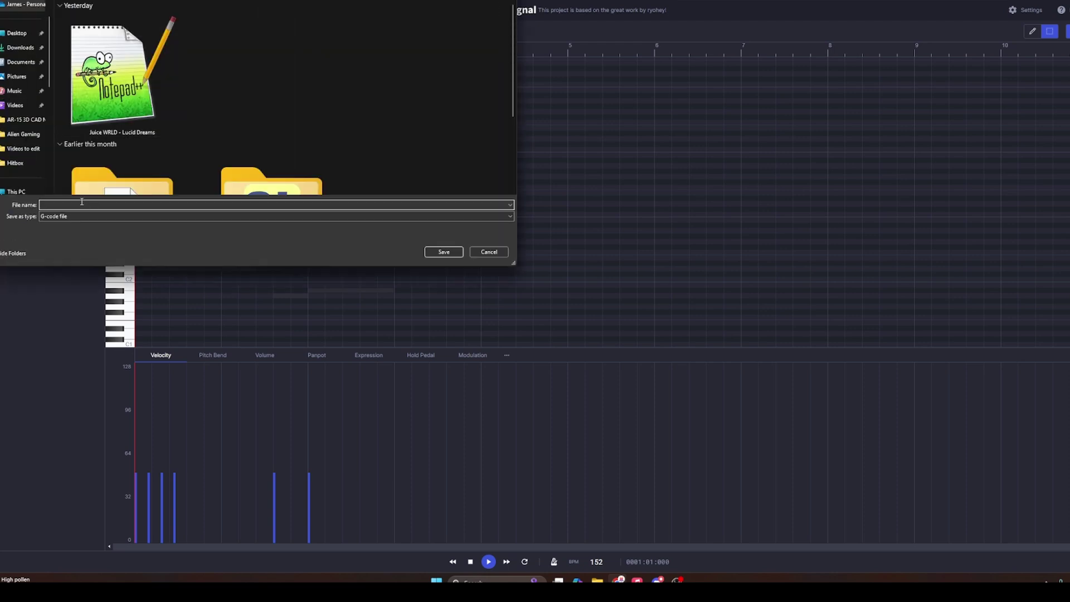
{"action": "type", "text": "HD2"}
{"action": "left_click", "coordinate": [443, 252]}
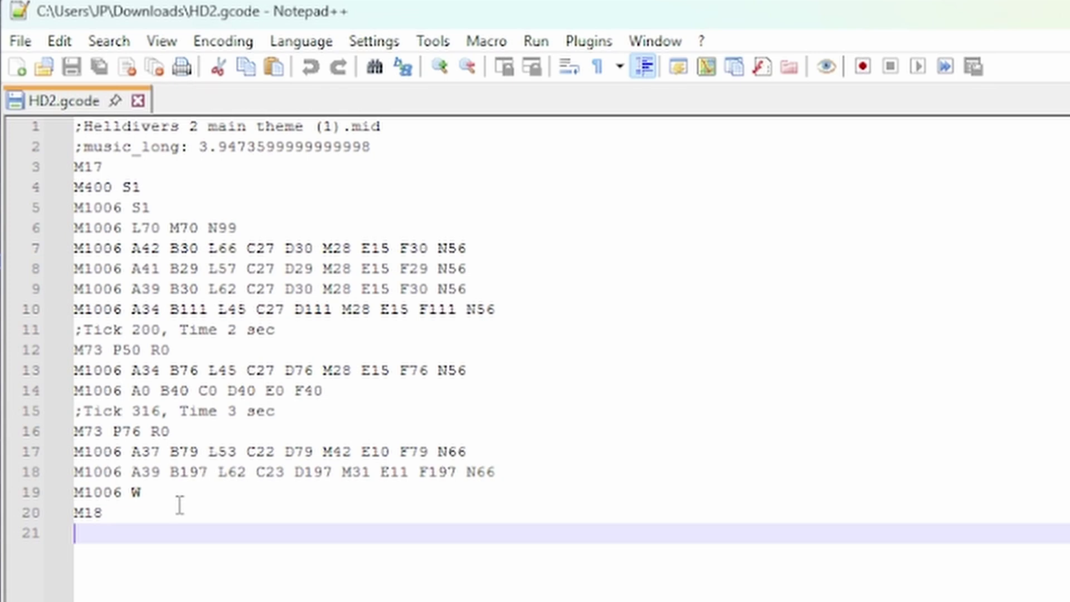
Copy lines 3–20 of HD2.gcode, from M17 through M18
{"action": "left_click", "coordinate": [113, 513]}
{"action": "left_click_drag", "start_coordinate": [113, 513], "coordinate": [74, 167]}
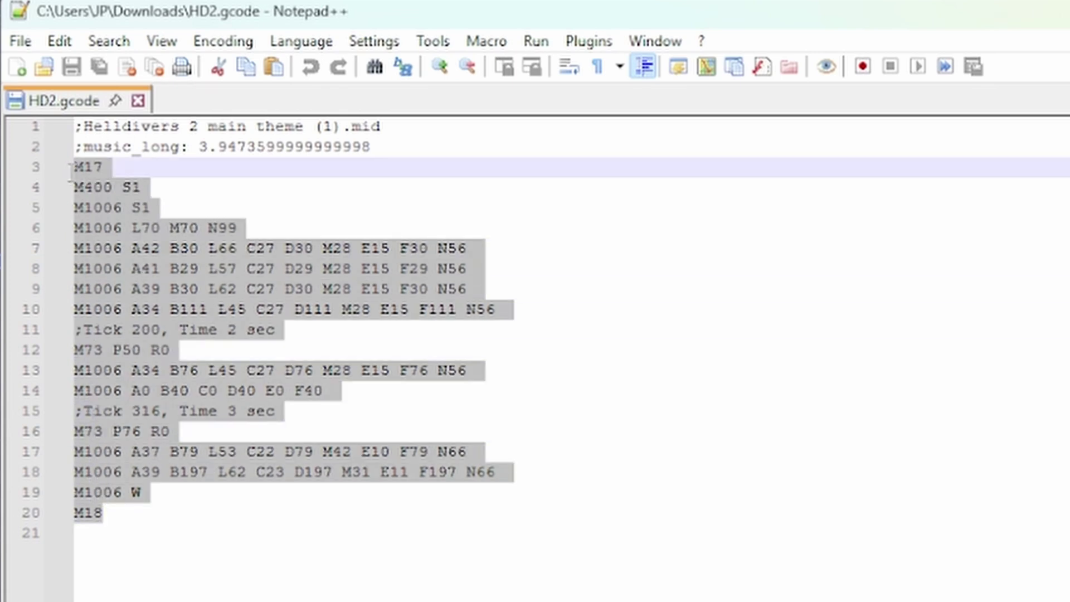
{"action": "right_click", "coordinate": [89, 241]}
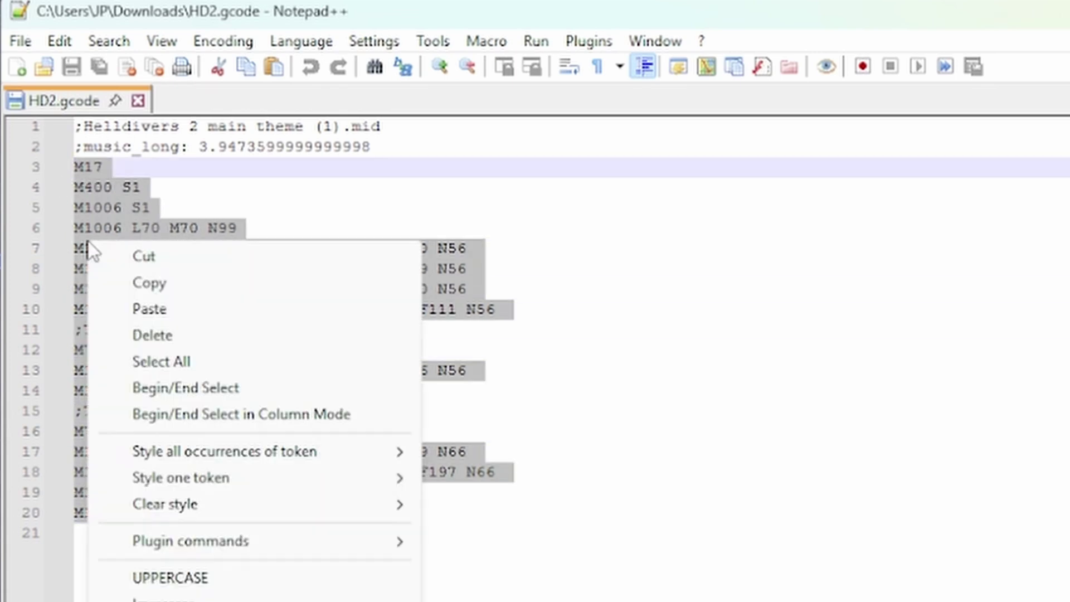
{"action": "left_click", "coordinate": [159, 283]}
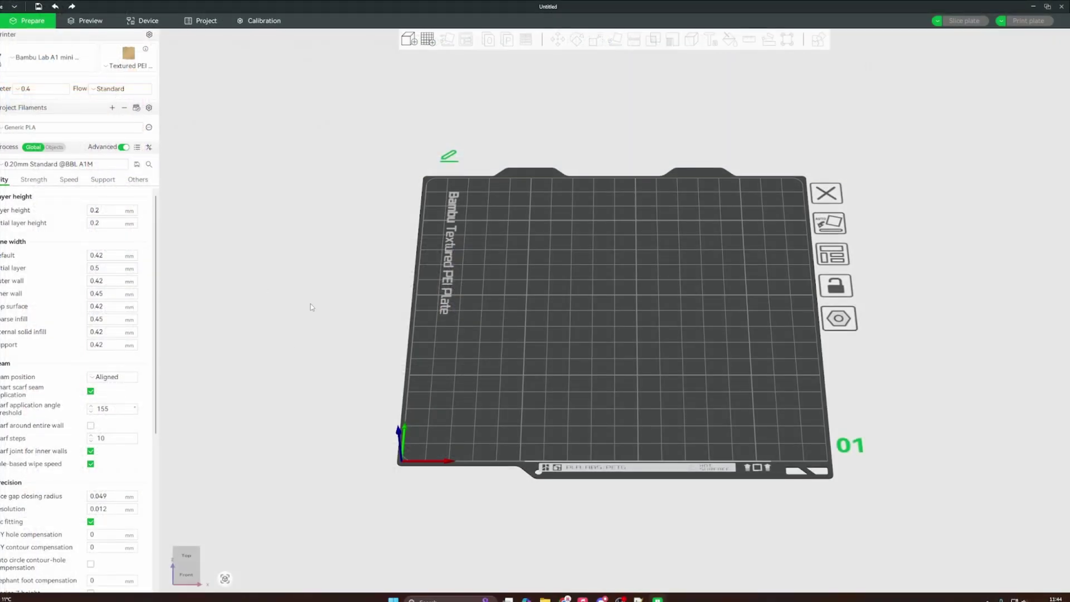
Switch the printer to Bambu Lab A1 and show its advanced Machine G-code settings
{"action": "left_click", "coordinate": [62, 58]}
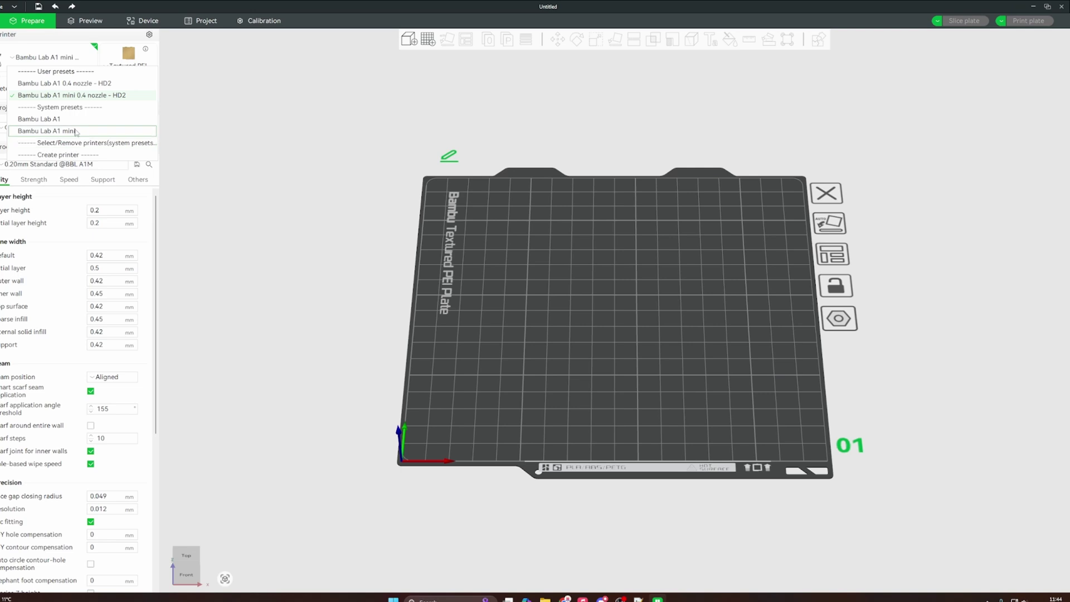
{"action": "left_click", "coordinate": [61, 119]}
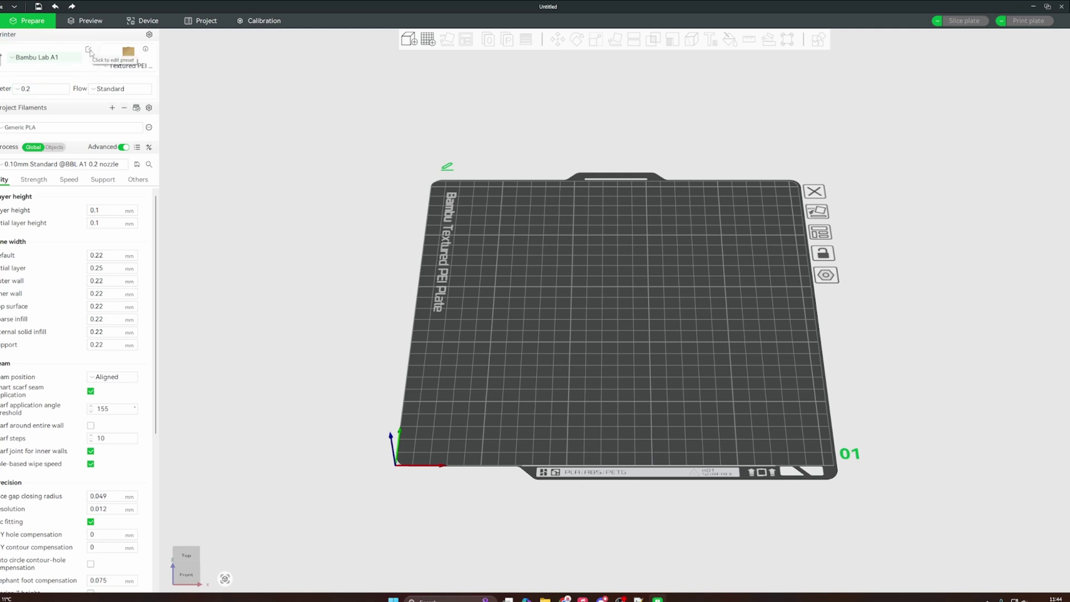
{"action": "left_click", "coordinate": [88, 50]}
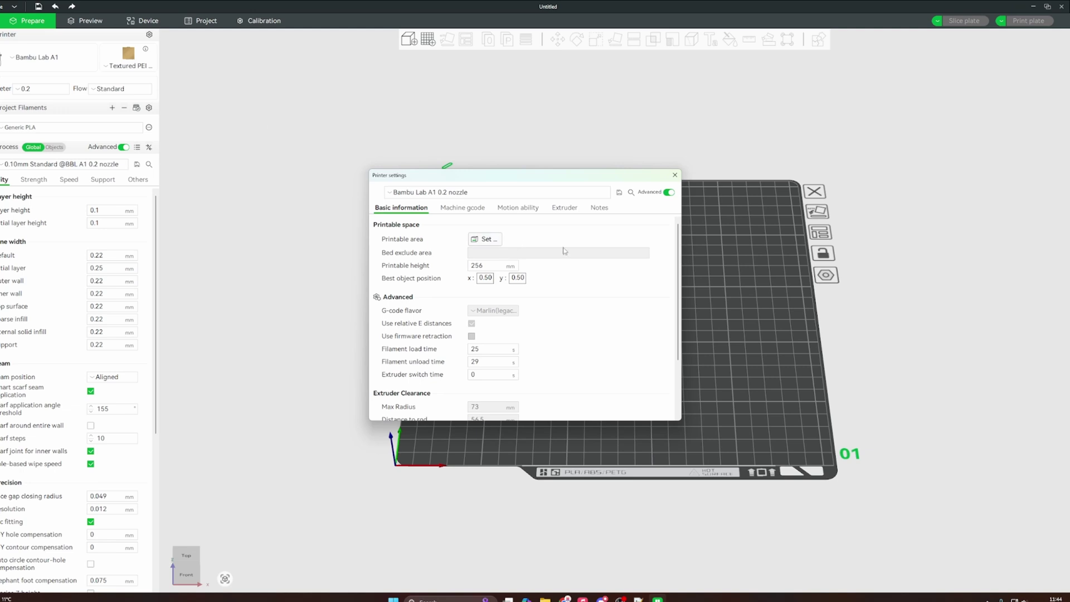
{"action": "left_click", "coordinate": [669, 193]}
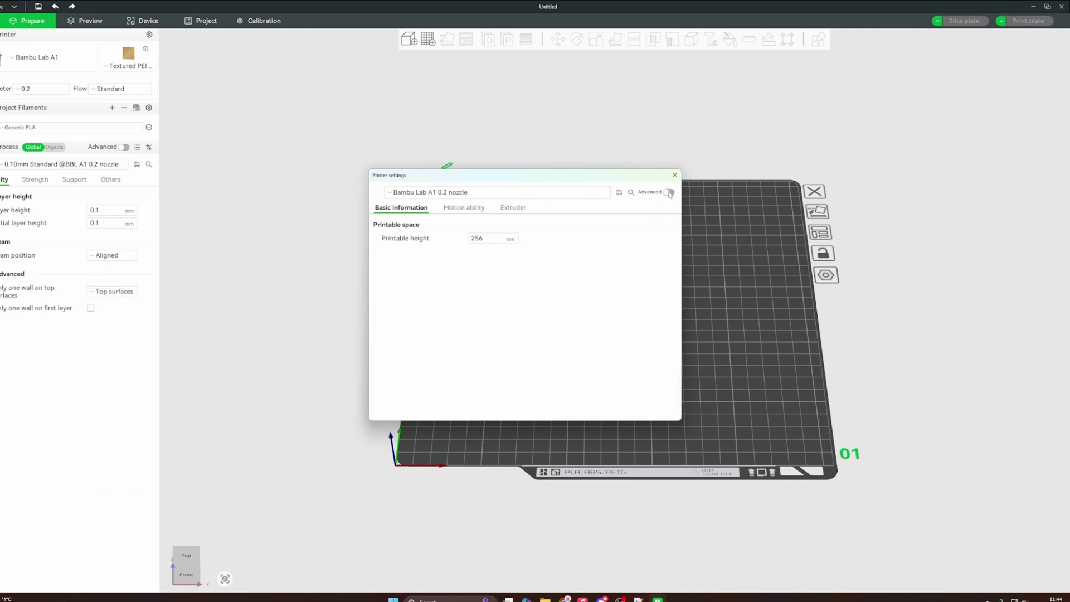
{"action": "left_click", "coordinate": [669, 192]}
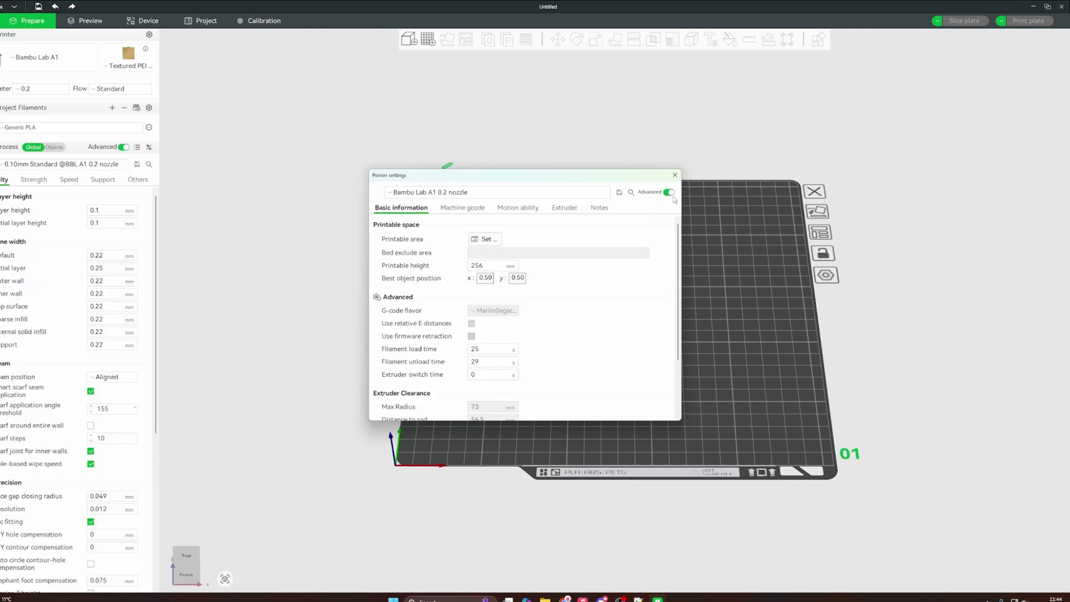
{"action": "left_click", "coordinate": [462, 212]}
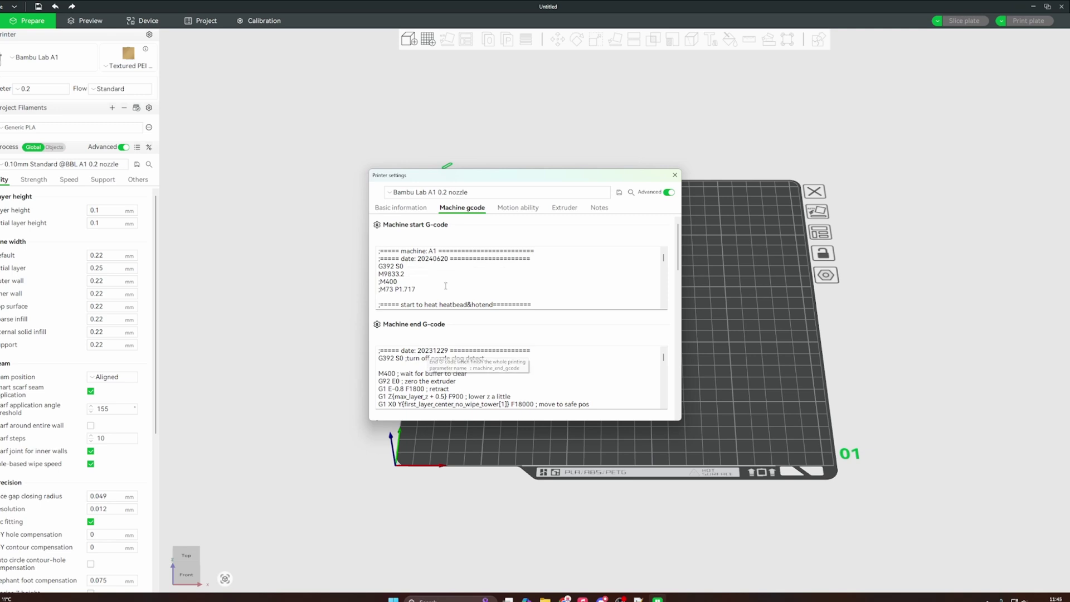
Select the original M17-to-M1006 tune lines under the start printer sound header
{"action": "scroll", "coordinate": [449, 285], "scroll_direction": "down", "scroll_amount": 6}
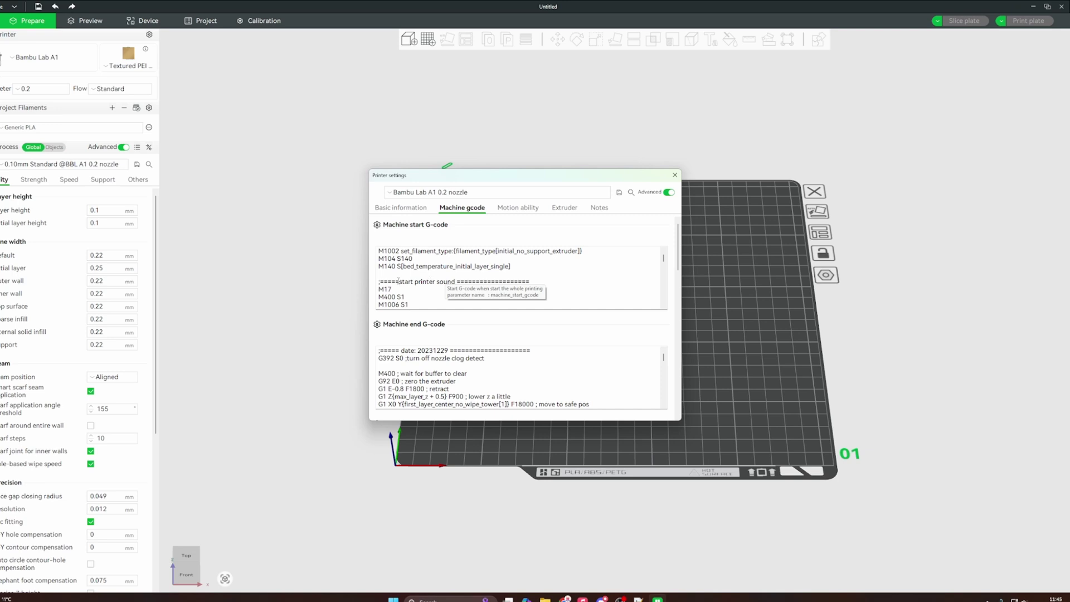
{"action": "left_click_drag", "start_coordinate": [398, 282], "coordinate": [458, 282]}
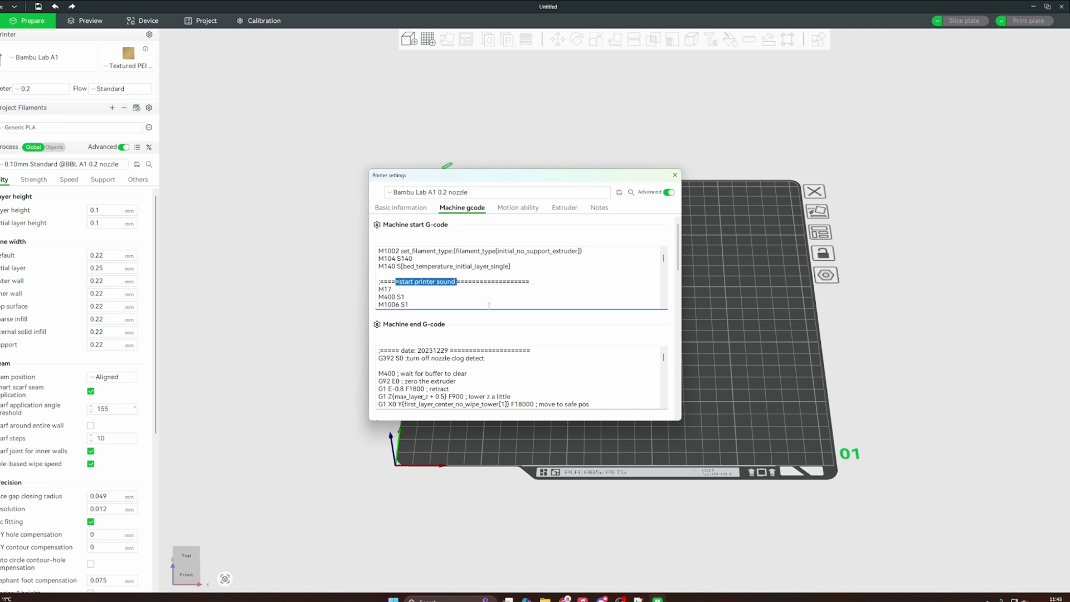
{"action": "scroll", "coordinate": [480, 275], "scroll_direction": "down", "scroll_amount": 1}
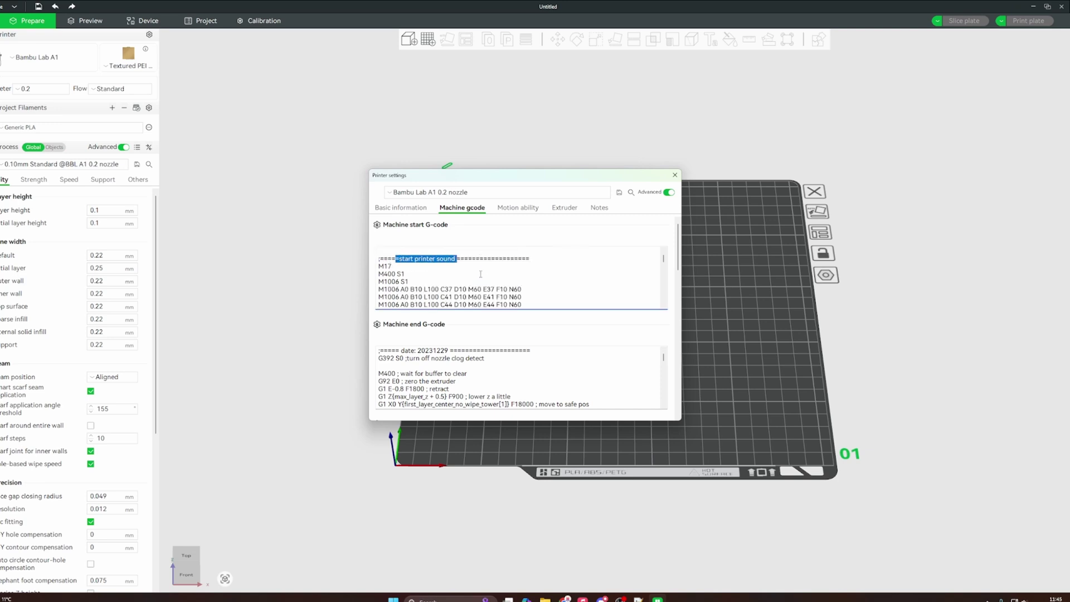
{"action": "left_click", "coordinate": [383, 266]}
{"action": "mouse_move", "coordinate": [379, 267]}
{"action": "left_mouse_down"}
{"action": "mouse_move", "coordinate": [394, 267]}
{"action": "mouse_move", "coordinate": [384, 267]}
{"action": "left_mouse_up"}
{"action": "scroll", "coordinate": [535, 277], "scroll_direction": "up", "scroll_amount": 2}
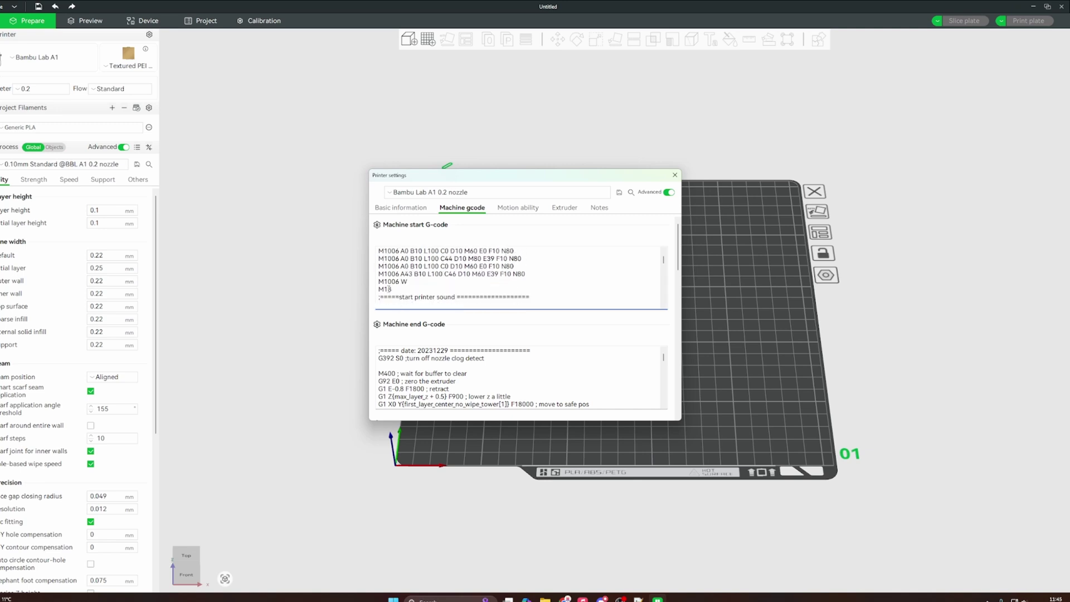
{"action": "mouse_move", "coordinate": [392, 289]}
{"action": "left_mouse_down"}
{"action": "mouse_move", "coordinate": [383, 252]}
{"action": "mouse_move", "coordinate": [381, 282]}
{"action": "left_mouse_up"}
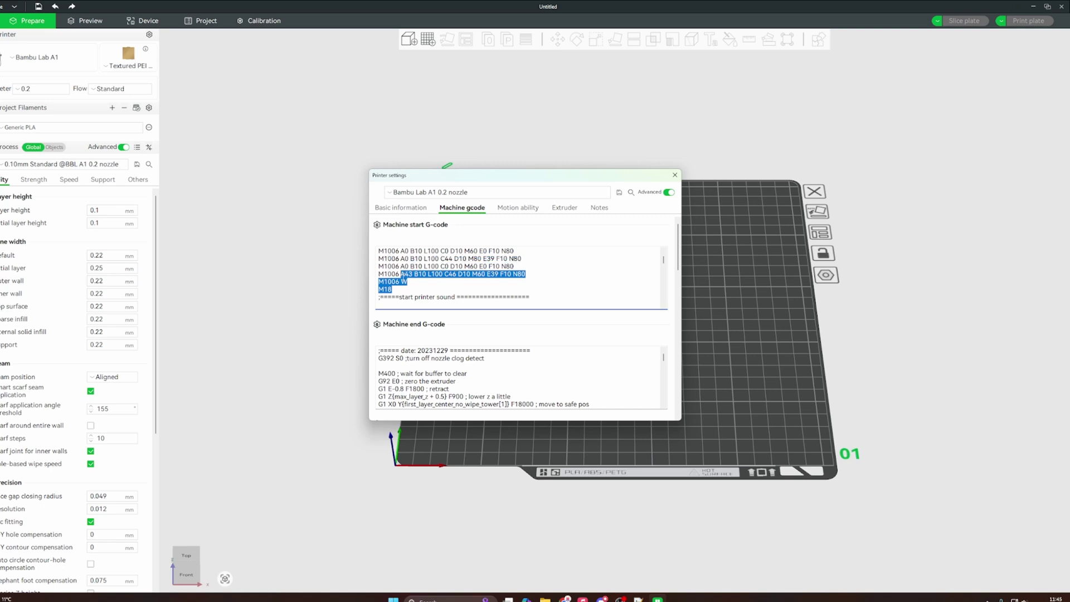
{"action": "scroll", "coordinate": [398, 279], "scroll_direction": "up", "scroll_amount": 3}
{"action": "scroll", "coordinate": [405, 276], "scroll_direction": "up", "scroll_amount": 1}
{"action": "left_click_drag", "start_coordinate": [523, 305], "coordinate": [380, 267]}
Delete the old start tune lines and copy the HD2.gcode tune lines again in Notepad++
{"action": "key", "text": "BackSpace"}
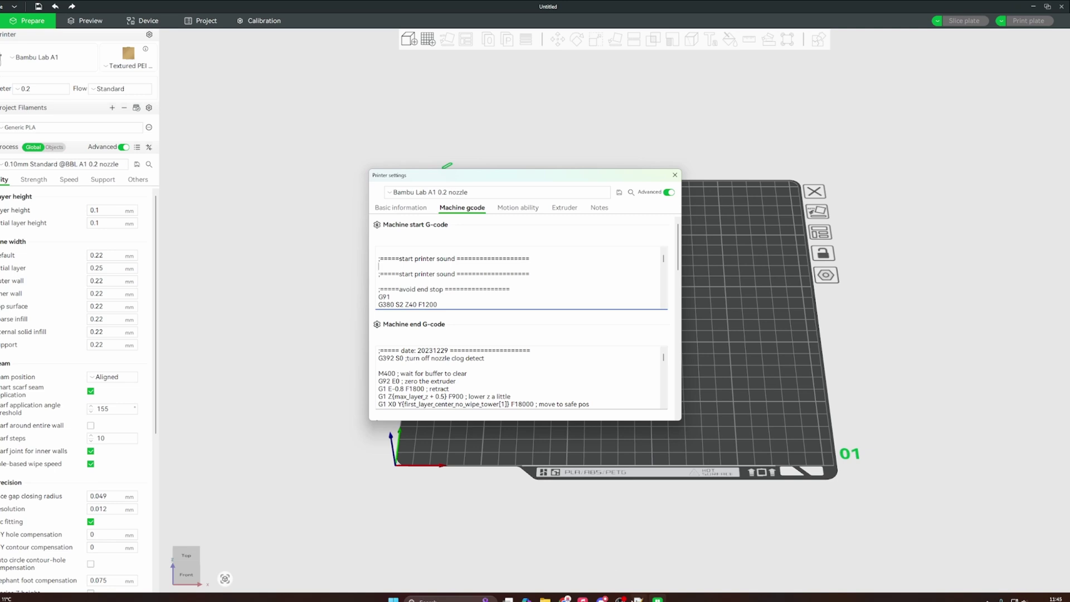
{"action": "left_click", "coordinate": [639, 599]}
{"action": "right_click", "coordinate": [323, 195]}
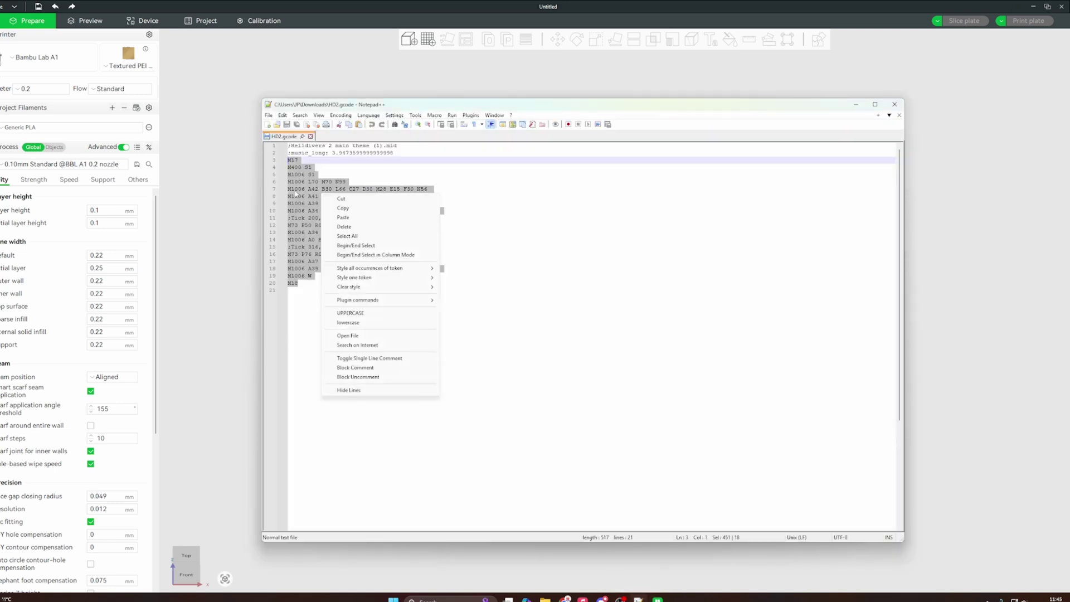
{"action": "left_click", "coordinate": [348, 209]}
{"action": "left_click", "coordinate": [856, 106]}
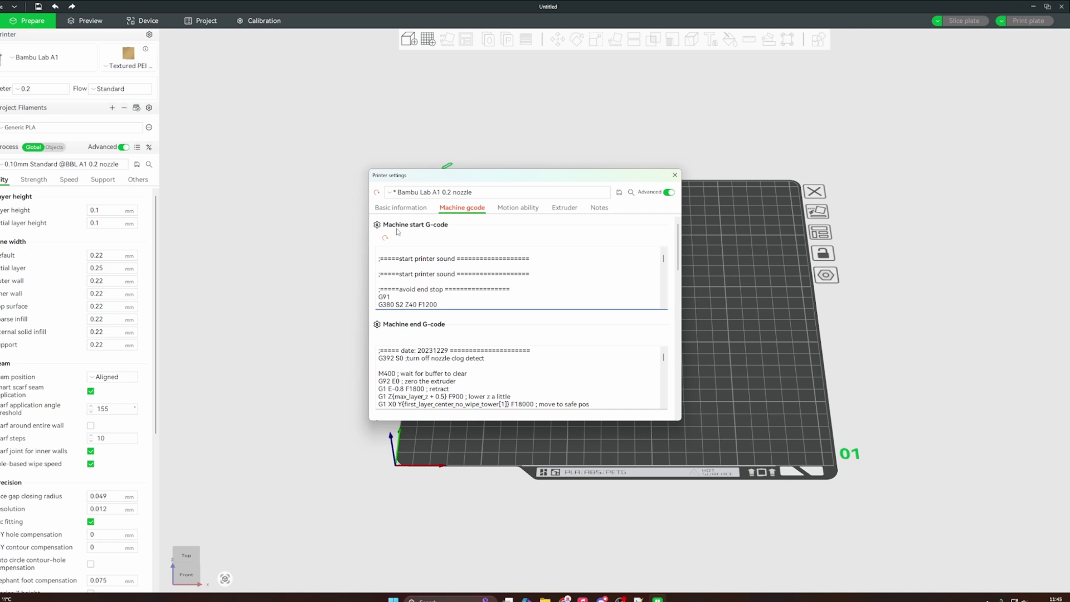
Paste the Helldivers tune into the machine start G-code under the printer sound header
{"action": "right_click", "coordinate": [385, 266]}
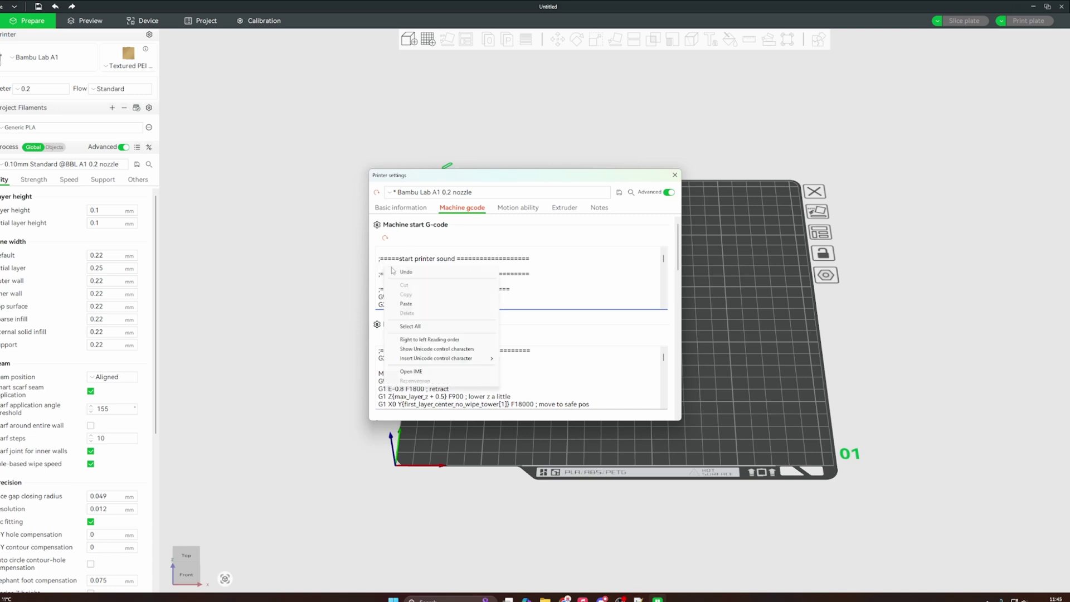
{"action": "left_click", "coordinate": [418, 304]}
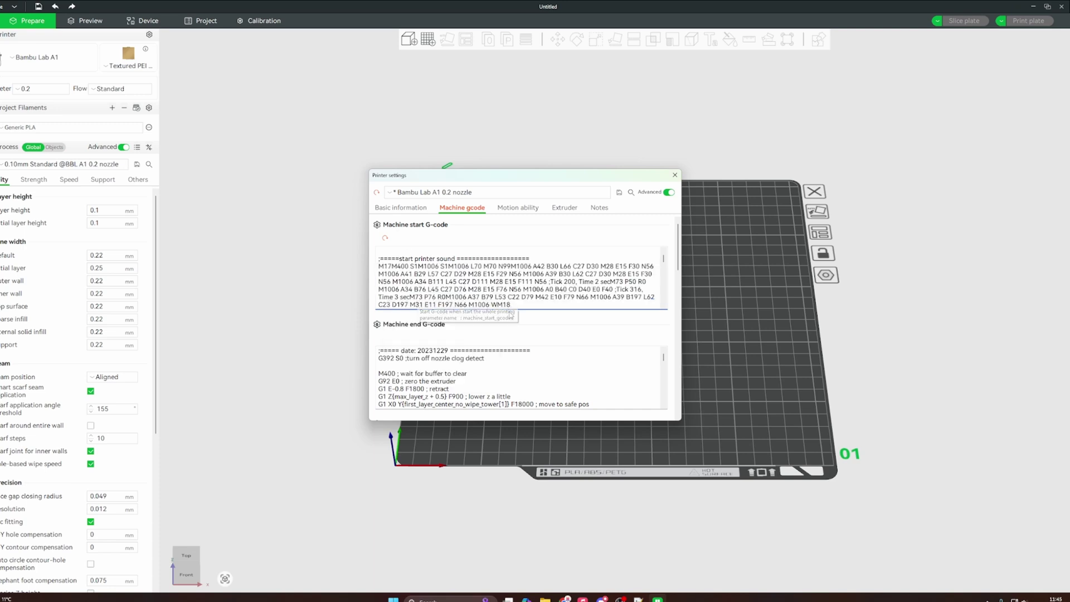
{"action": "scroll", "coordinate": [504, 309], "scroll_direction": "down", "scroll_amount": 1}
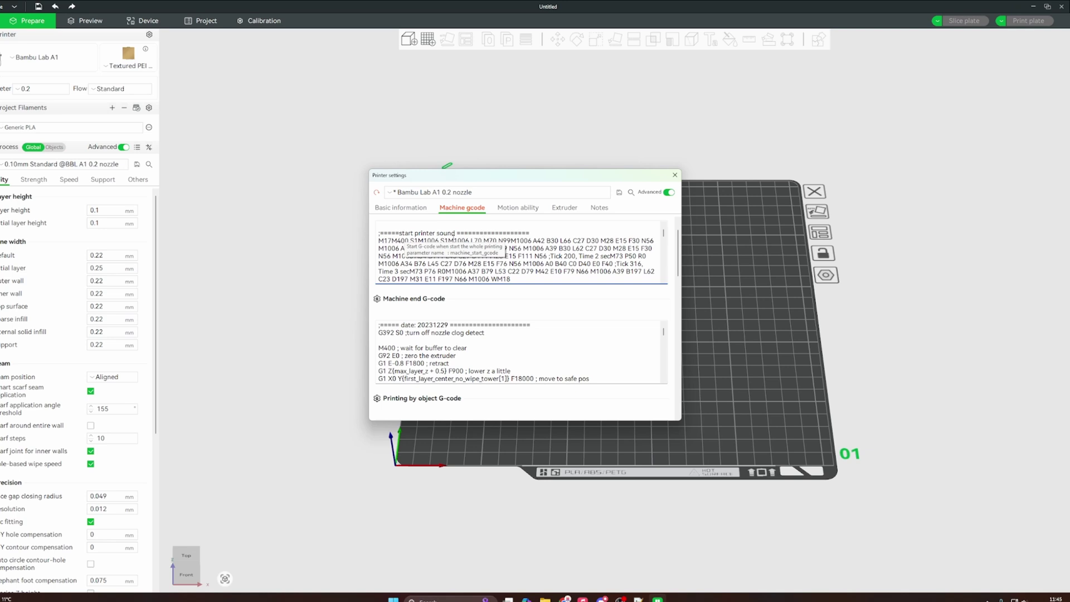
{"action": "left_click", "coordinate": [675, 176]}
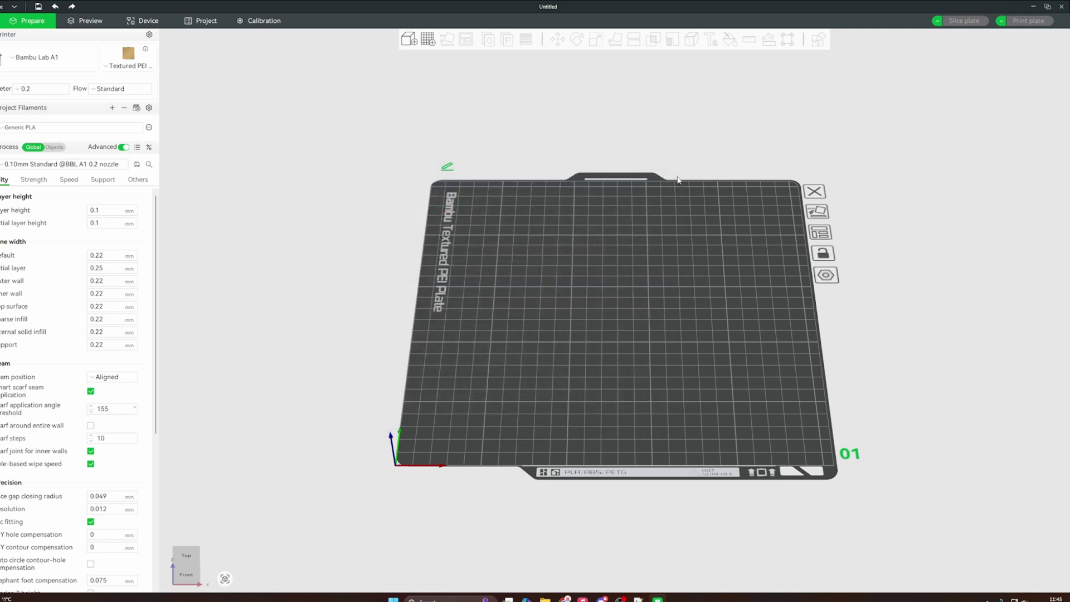
{"action": "left_click", "coordinate": [89, 49]}
{"action": "left_click", "coordinate": [461, 208]}
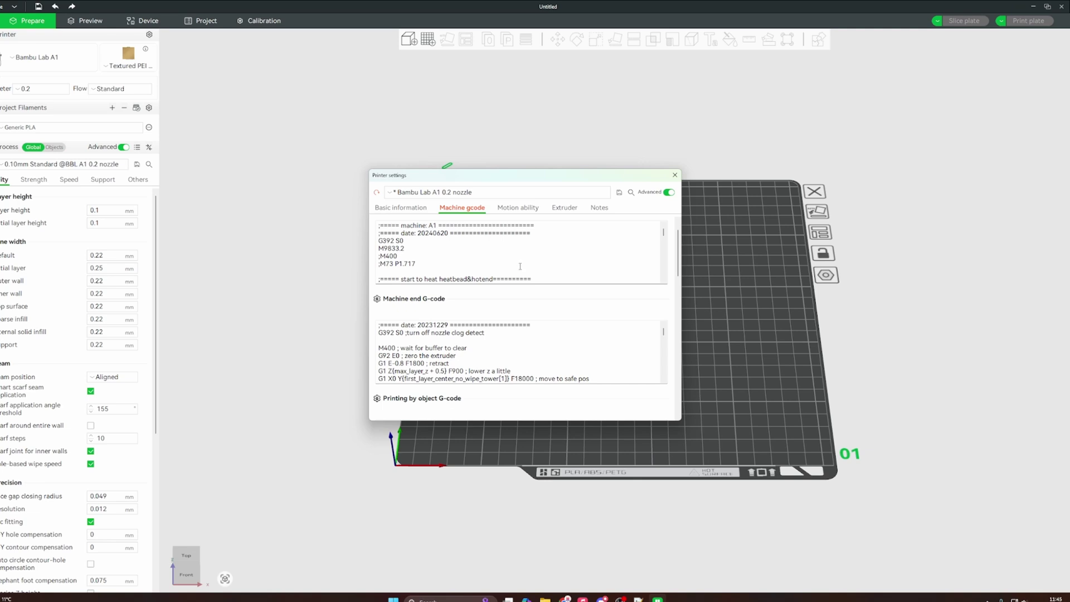
{"action": "scroll", "coordinate": [520, 266], "scroll_direction": "down", "scroll_amount": 5}
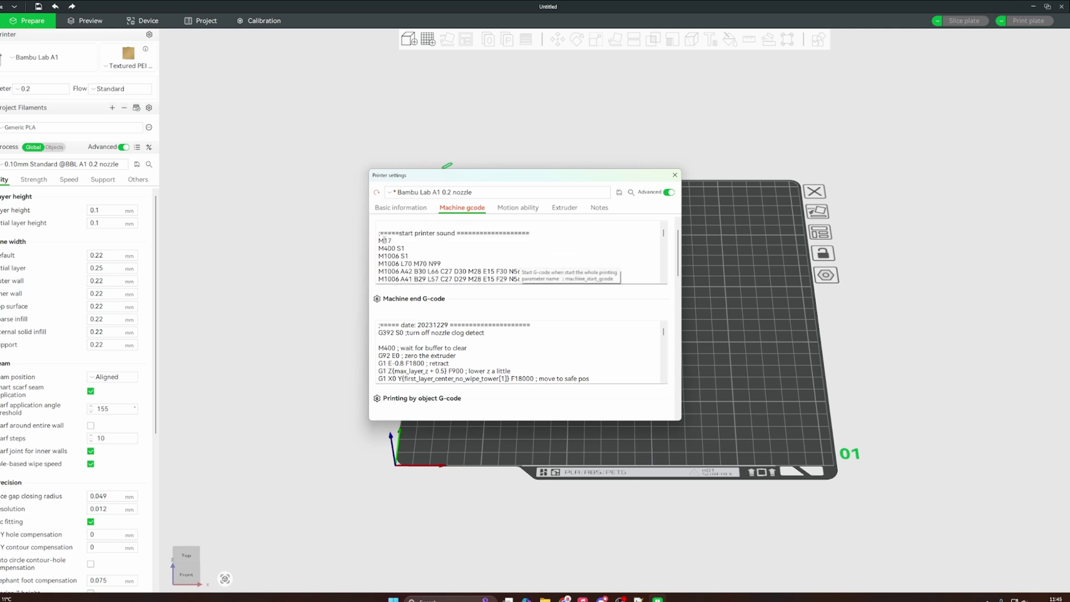
{"action": "scroll", "coordinate": [389, 240], "scroll_direction": "down", "scroll_amount": 5}
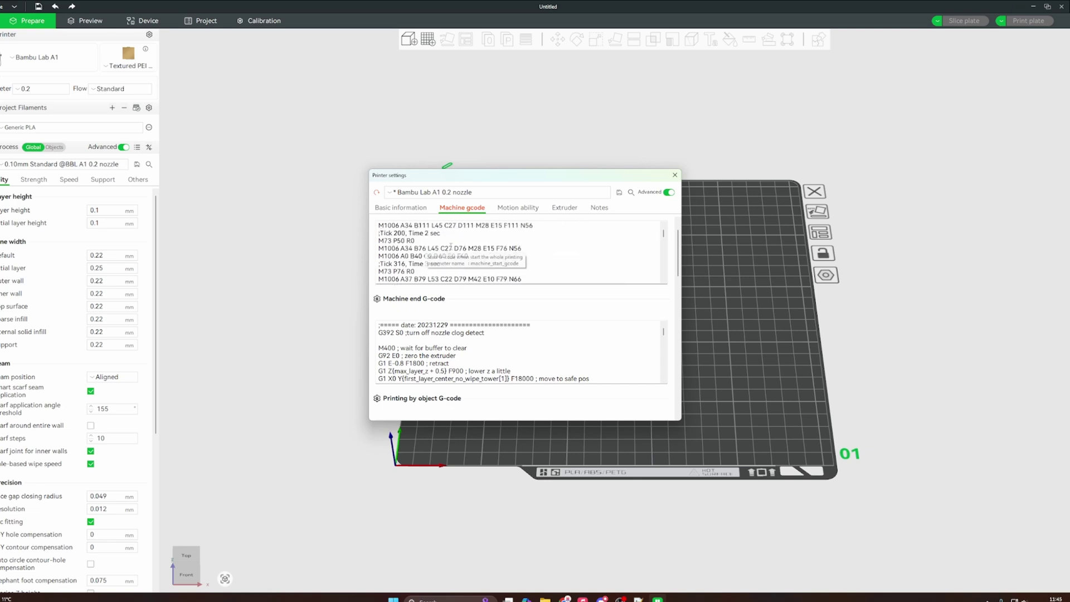
{"action": "scroll", "coordinate": [434, 242], "scroll_direction": "down", "scroll_amount": 2}
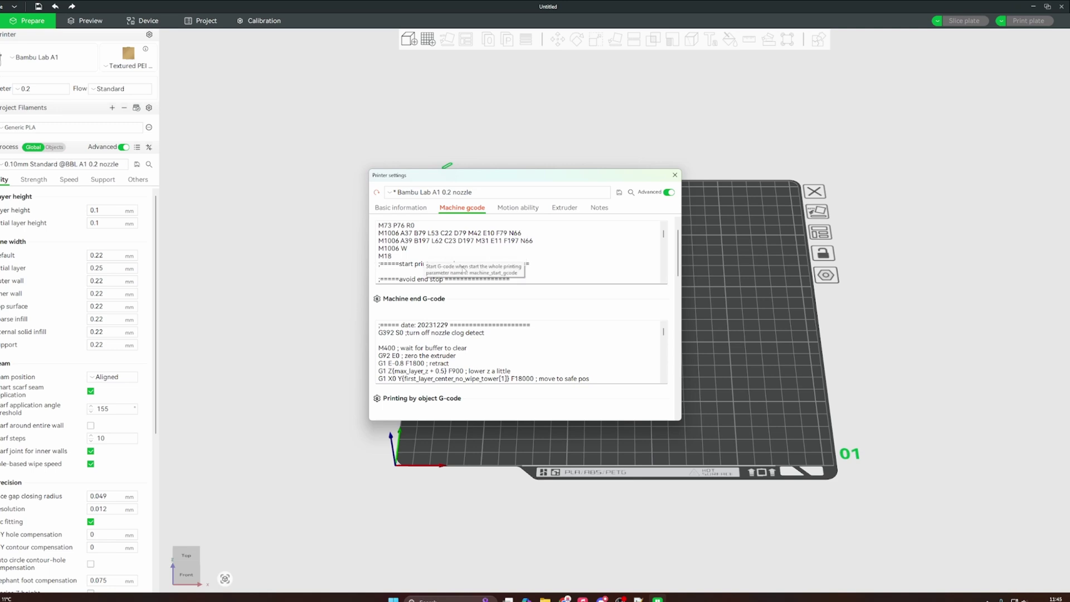
Select the printer finish sound lines from M17 to M1006 W in the machine end G-code
{"action": "scroll", "coordinate": [453, 340], "scroll_direction": "down", "scroll_amount": 2}
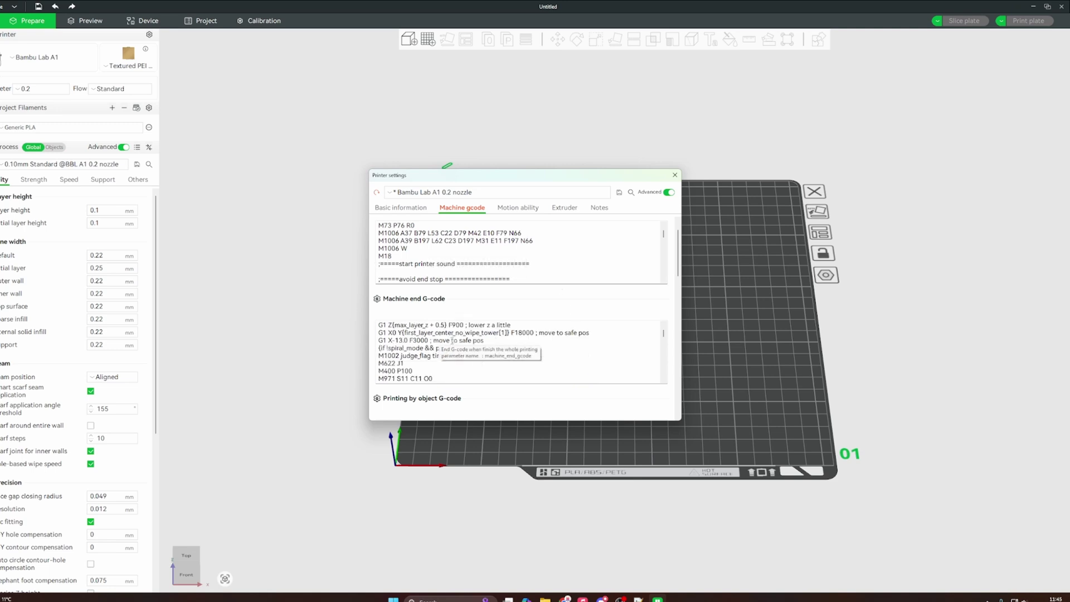
{"action": "scroll", "coordinate": [483, 349], "scroll_direction": "down", "scroll_amount": 5}
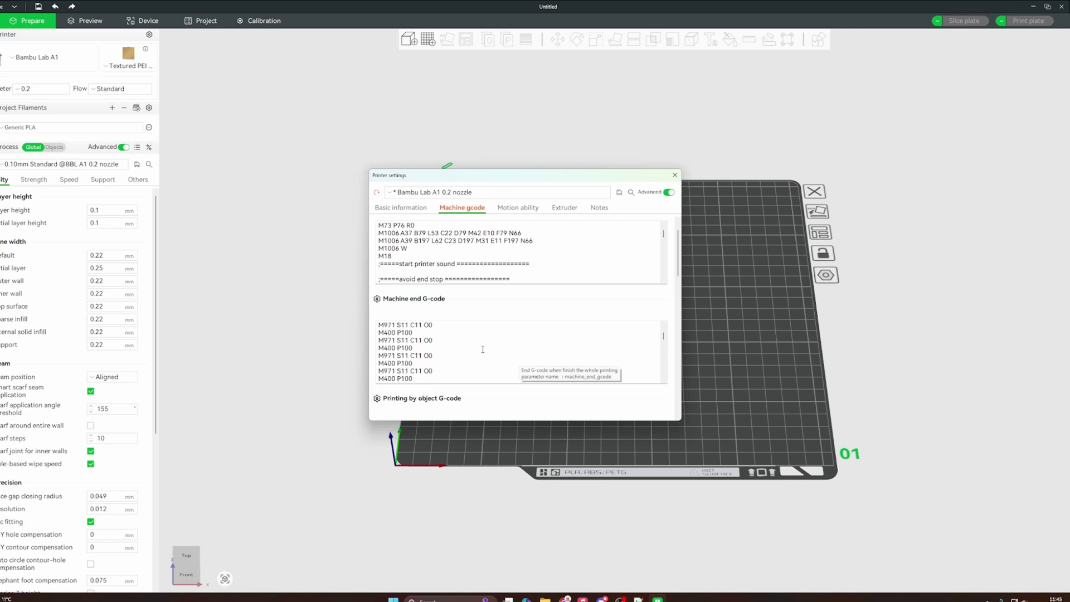
{"action": "scroll", "coordinate": [484, 349], "scroll_direction": "down", "scroll_amount": 4}
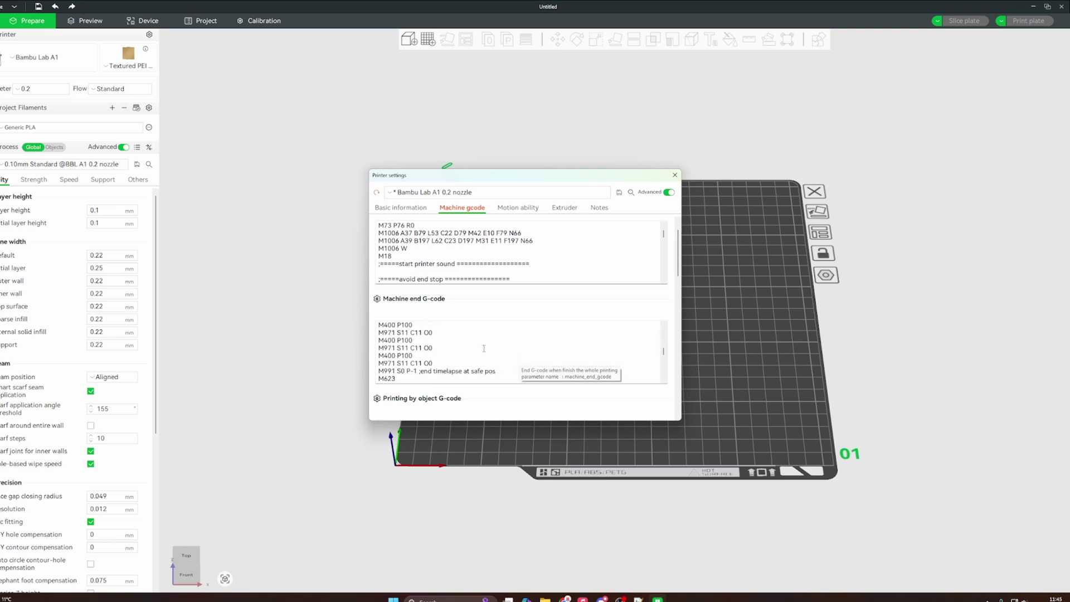
{"action": "scroll", "coordinate": [482, 348], "scroll_direction": "down", "scroll_amount": 6}
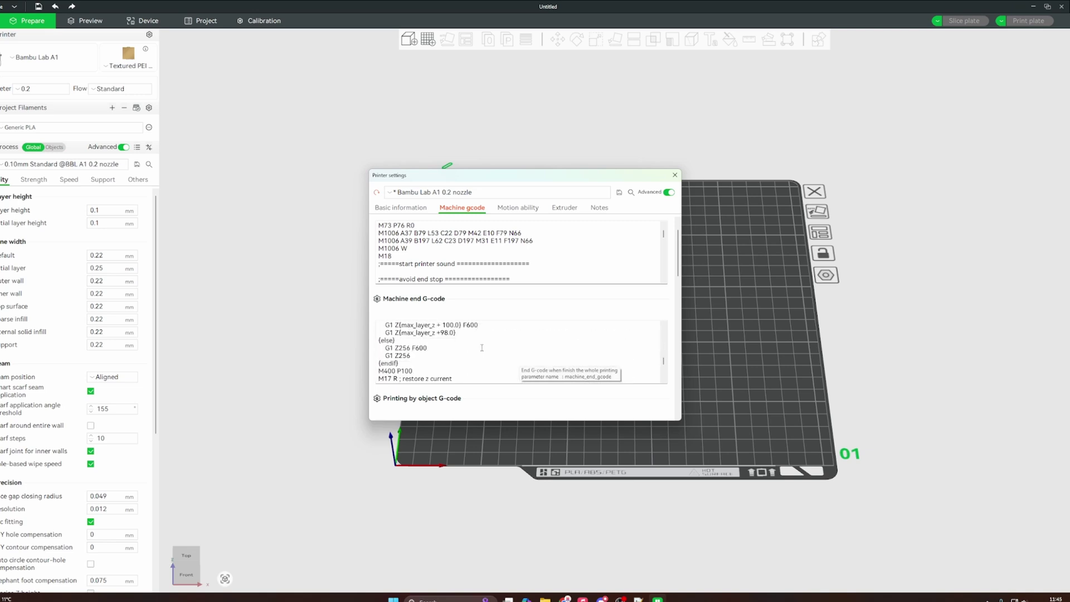
{"action": "scroll", "coordinate": [482, 348], "scroll_direction": "up", "scroll_amount": 2}
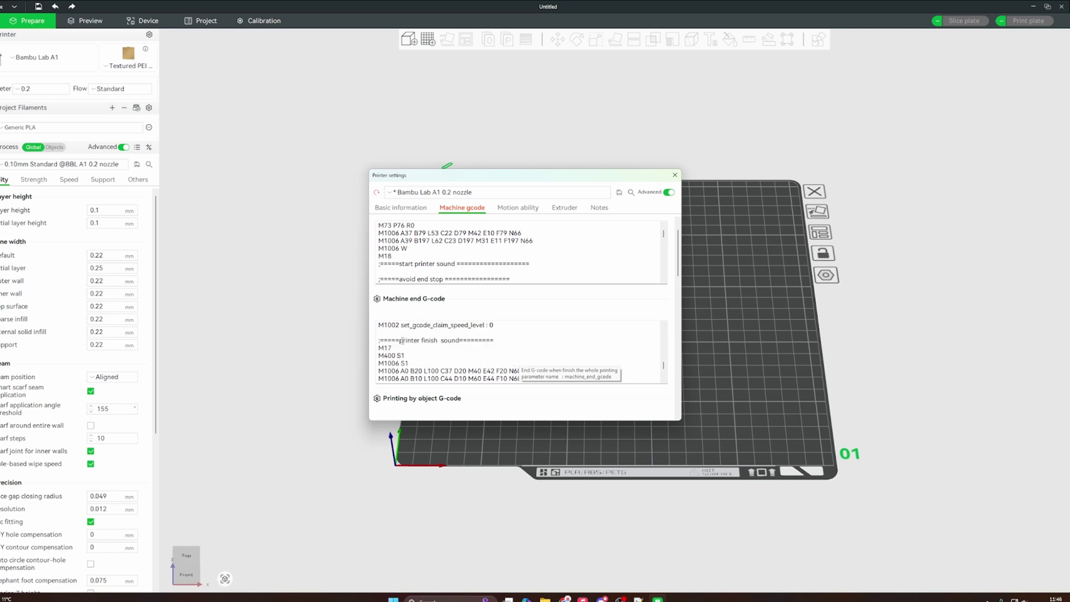
{"action": "left_click_drag", "start_coordinate": [379, 348], "coordinate": [444, 358]}
{"action": "scroll", "coordinate": [444, 359], "scroll_direction": "down", "scroll_amount": 4}
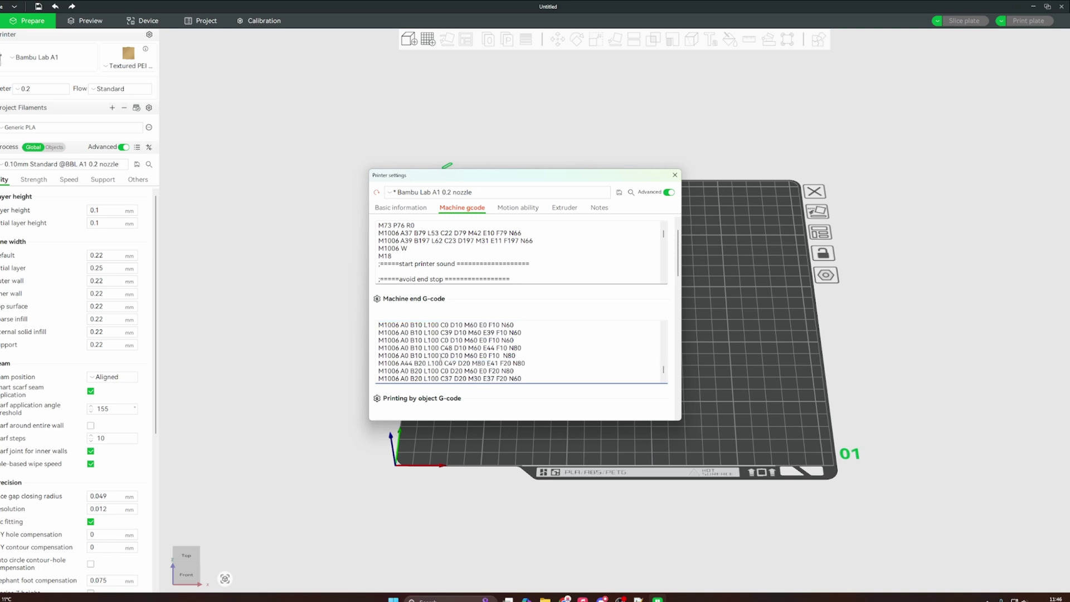
{"action": "left_click", "coordinate": [445, 355], "text": "shift"}
{"action": "left_click", "coordinate": [418, 340], "text": "shift"}
{"action": "left_click_drag", "start_coordinate": [379, 325], "coordinate": [418, 338]}
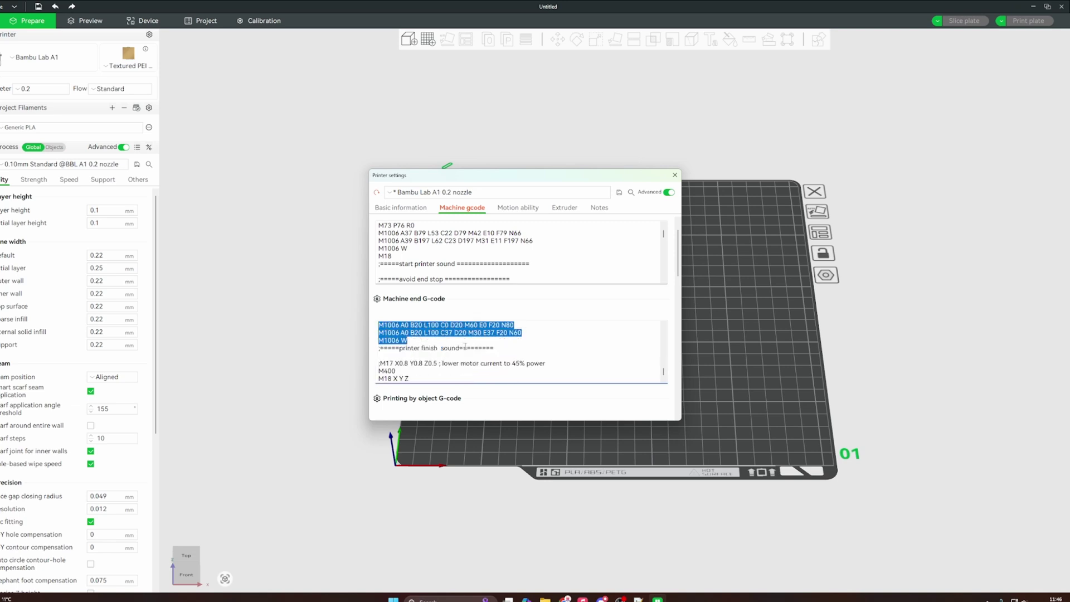
Paste the Helldivers tune over the selected finish sound lines and close the printer settings
{"action": "key", "text": "ctrl+v"}
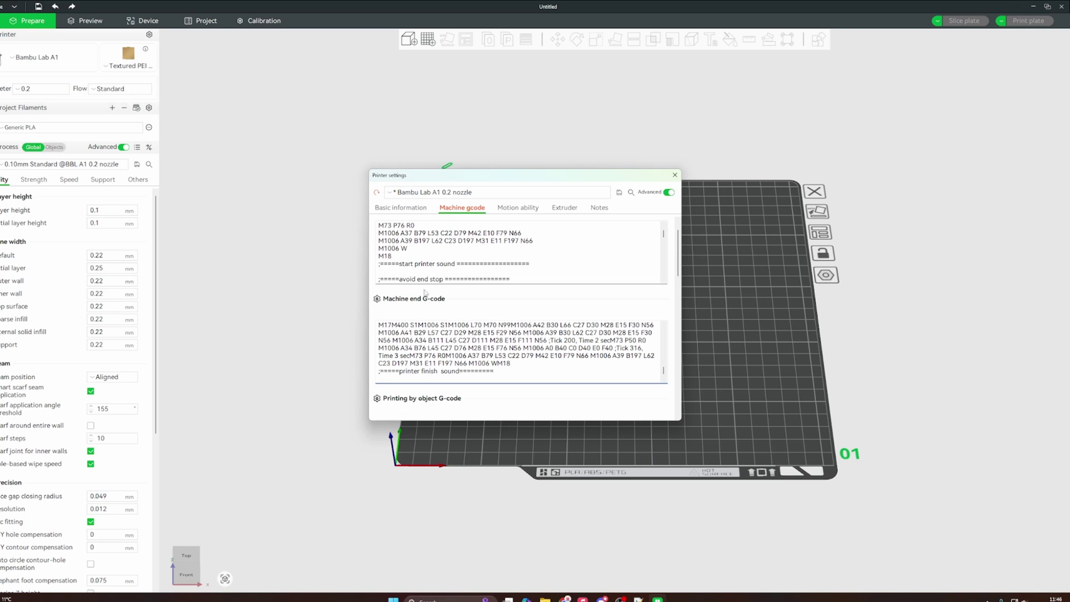
{"action": "scroll", "coordinate": [457, 351], "scroll_direction": "up", "scroll_amount": 1}
{"action": "scroll", "coordinate": [522, 354], "scroll_direction": "down", "scroll_amount": 1}
{"action": "left_click", "coordinate": [675, 175]}
Reopen the printer settings, verify the HD2 tune remains in the machine end G-code, then close them
{"action": "left_click", "coordinate": [89, 50]}
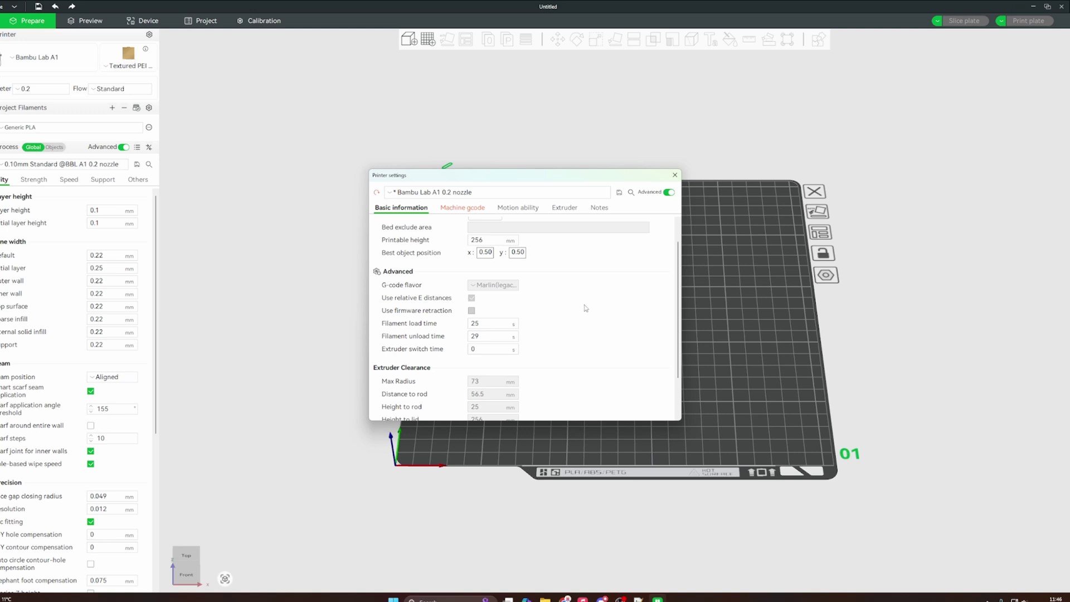
{"action": "left_click", "coordinate": [467, 209]}
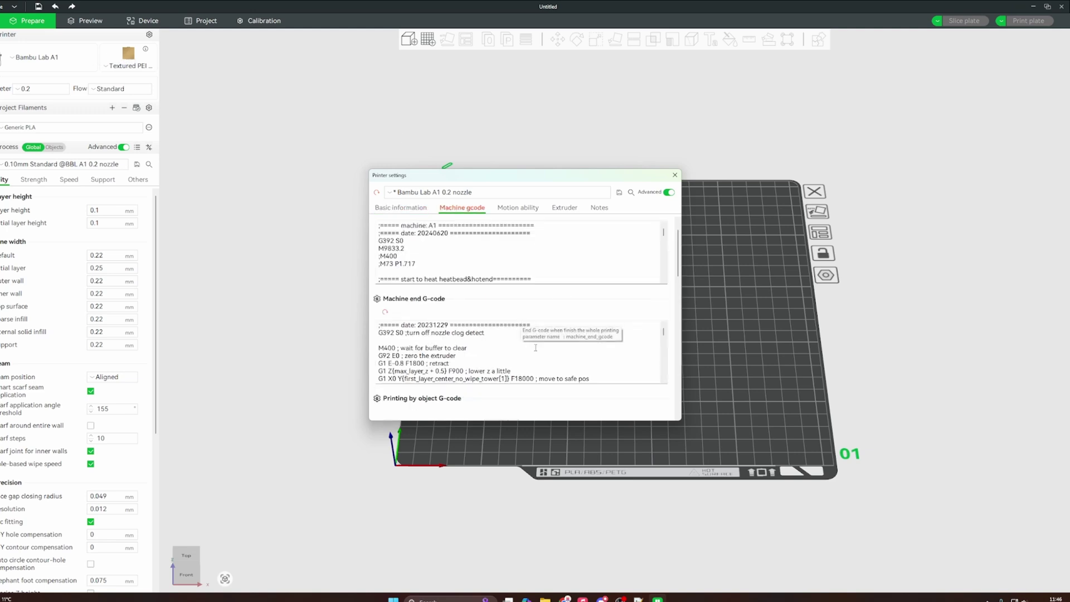
{"action": "scroll", "coordinate": [536, 357], "scroll_direction": "down", "scroll_amount": 10}
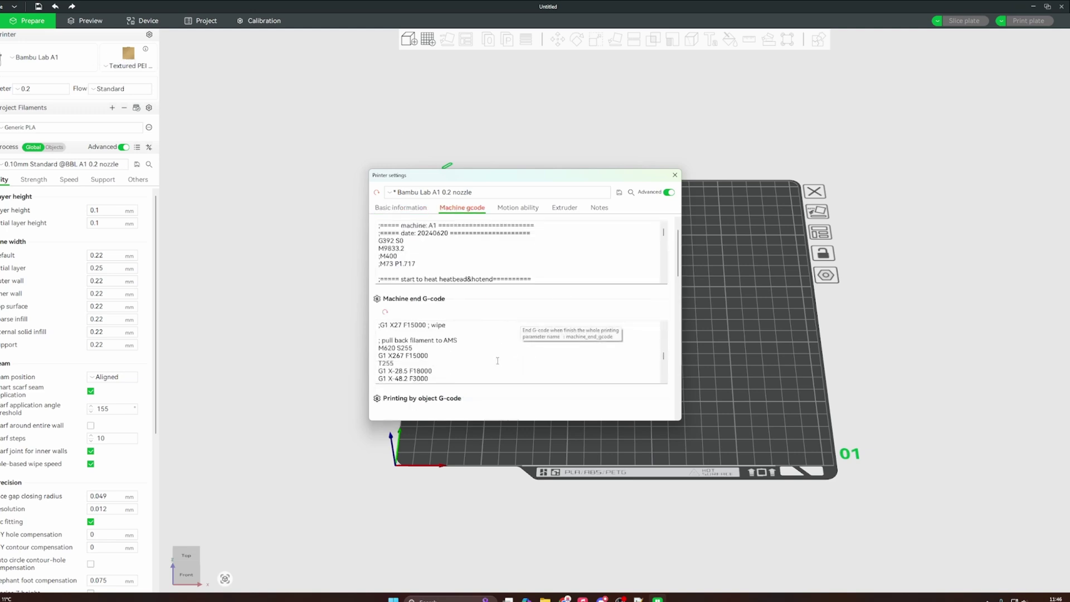
{"action": "scroll", "coordinate": [497, 361], "scroll_direction": "down", "scroll_amount": 10}
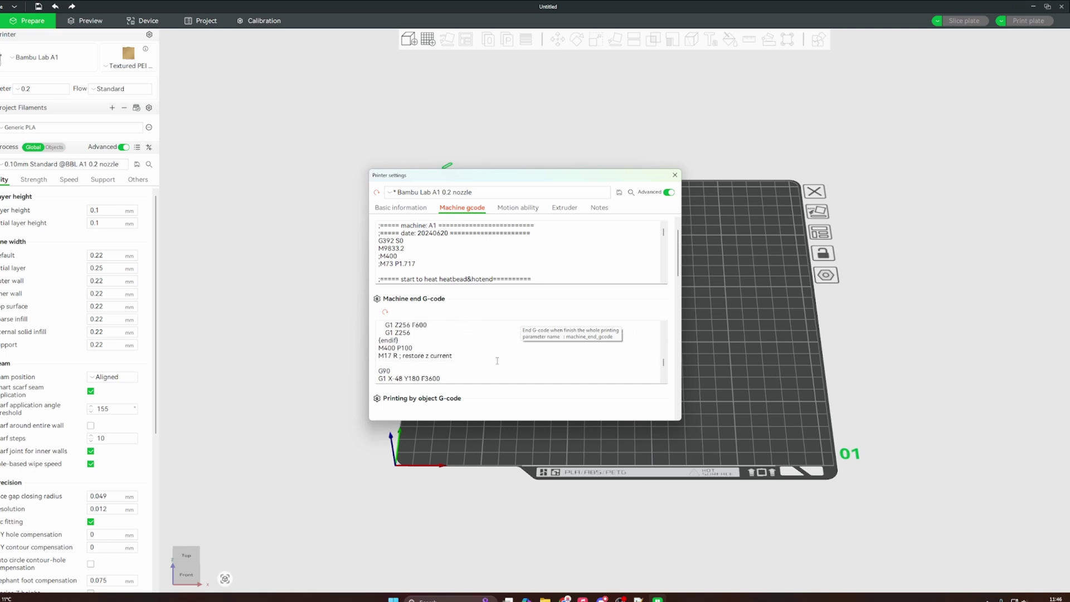
{"action": "scroll", "coordinate": [399, 346], "scroll_direction": "down", "scroll_amount": 3}
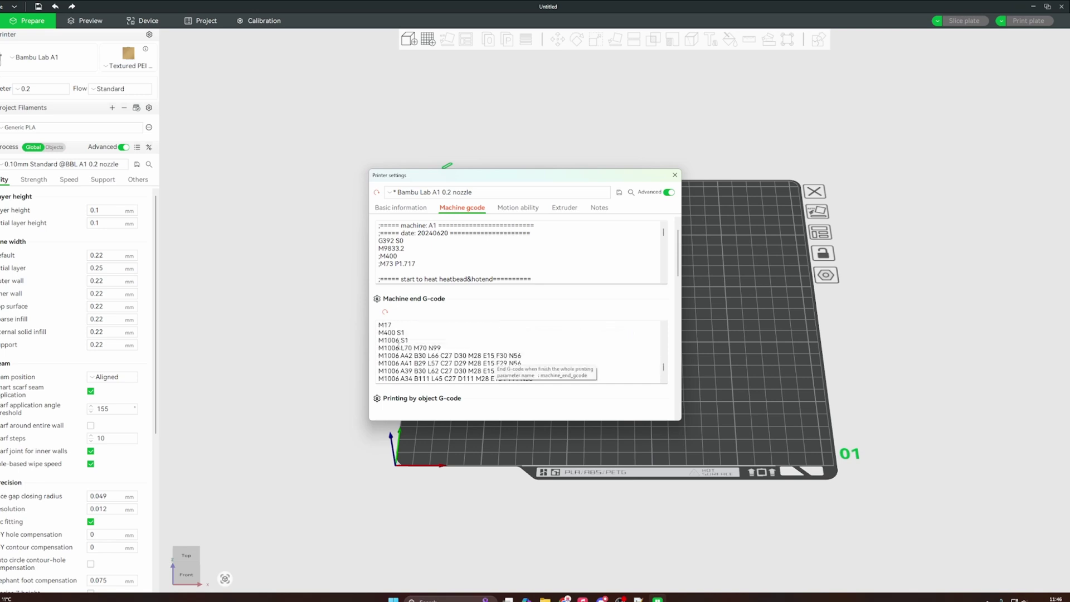
{"action": "scroll", "coordinate": [484, 369], "scroll_direction": "down", "scroll_amount": 5}
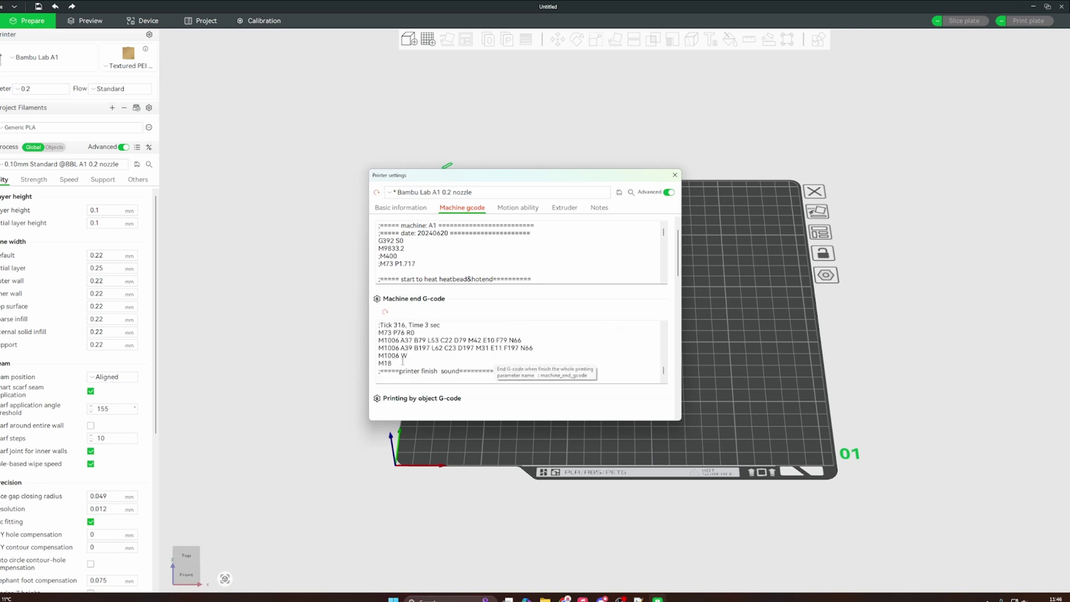
{"action": "left_click", "coordinate": [675, 175]}
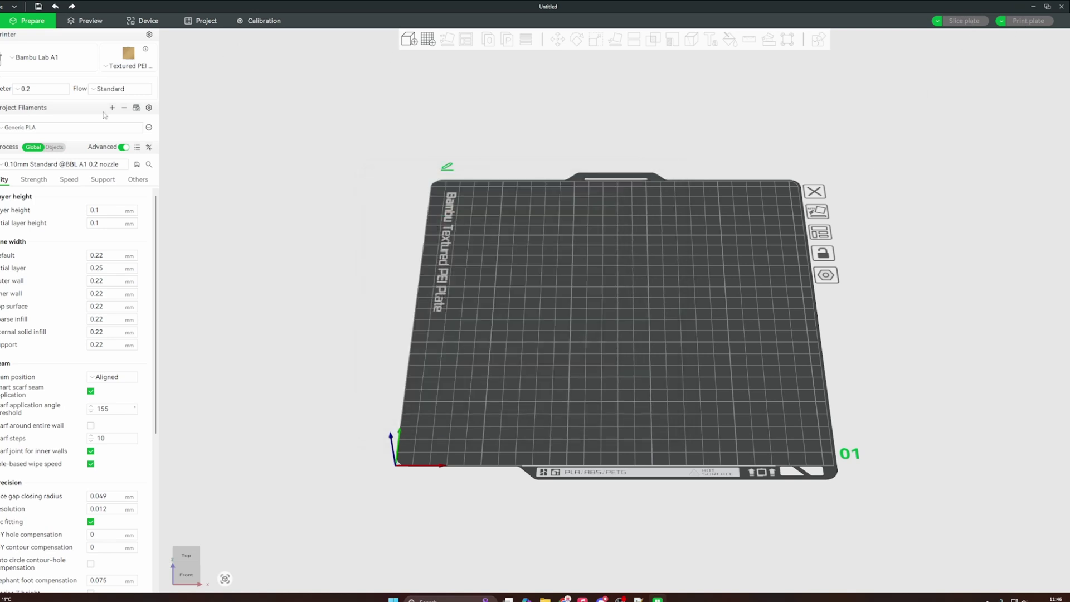
Save the printer settings as user preset 'Bambu Lab A1 0.2 nozzle - Helldivers' and close the dialog
{"action": "left_click", "coordinate": [89, 52]}
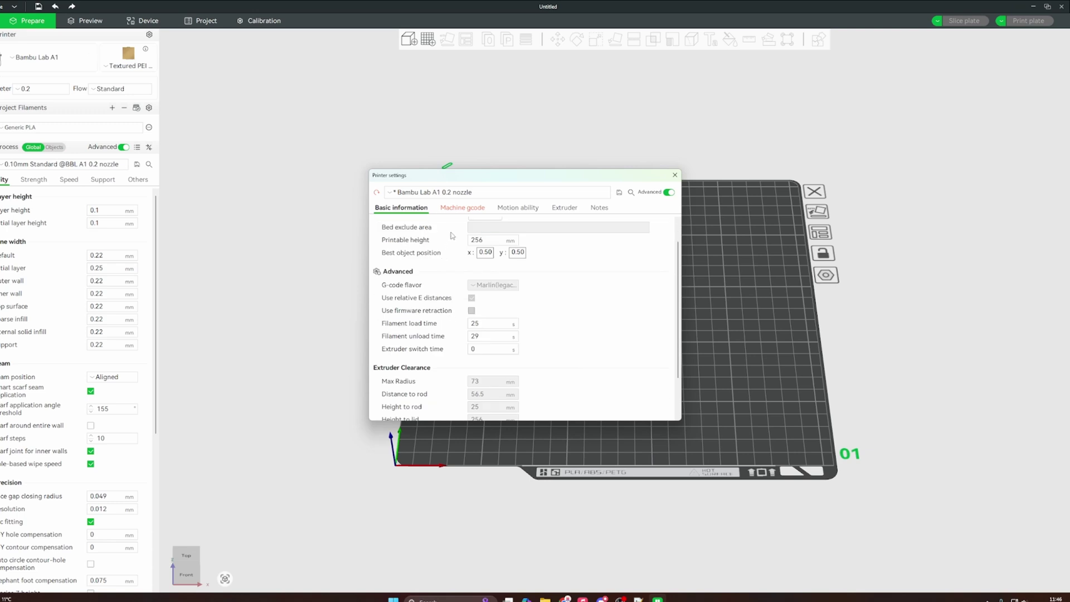
{"action": "left_click", "coordinate": [454, 209]}
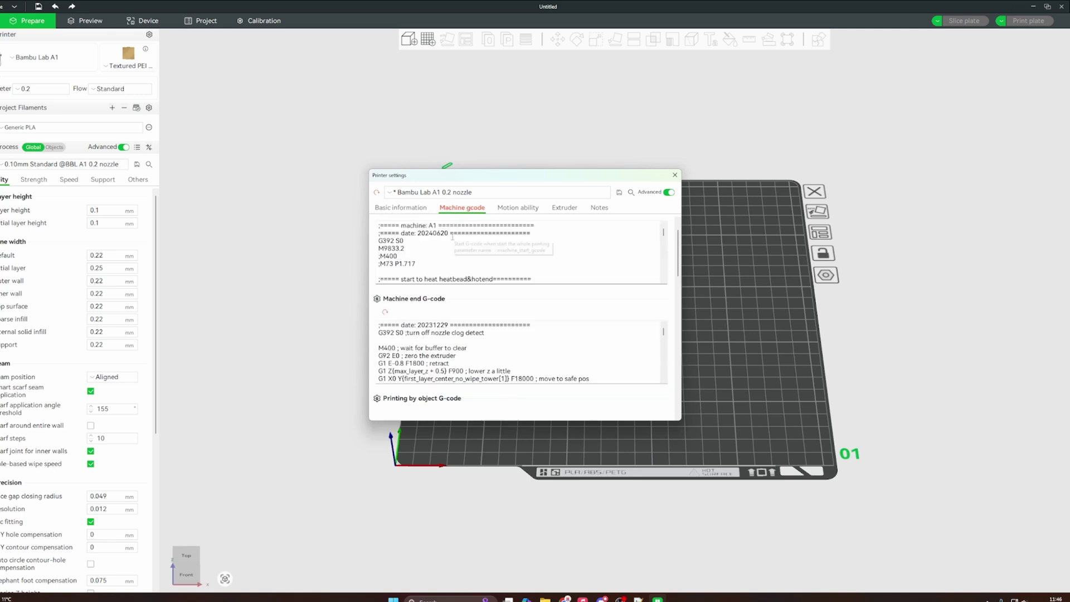
{"action": "left_click", "coordinate": [619, 193]}
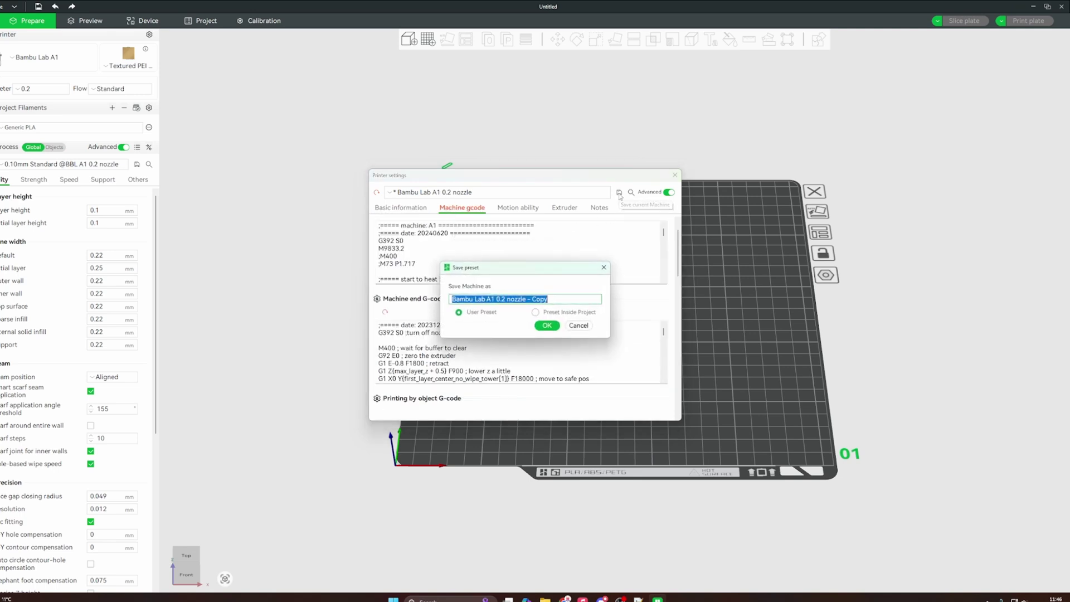
{"action": "double_click", "coordinate": [540, 299]}
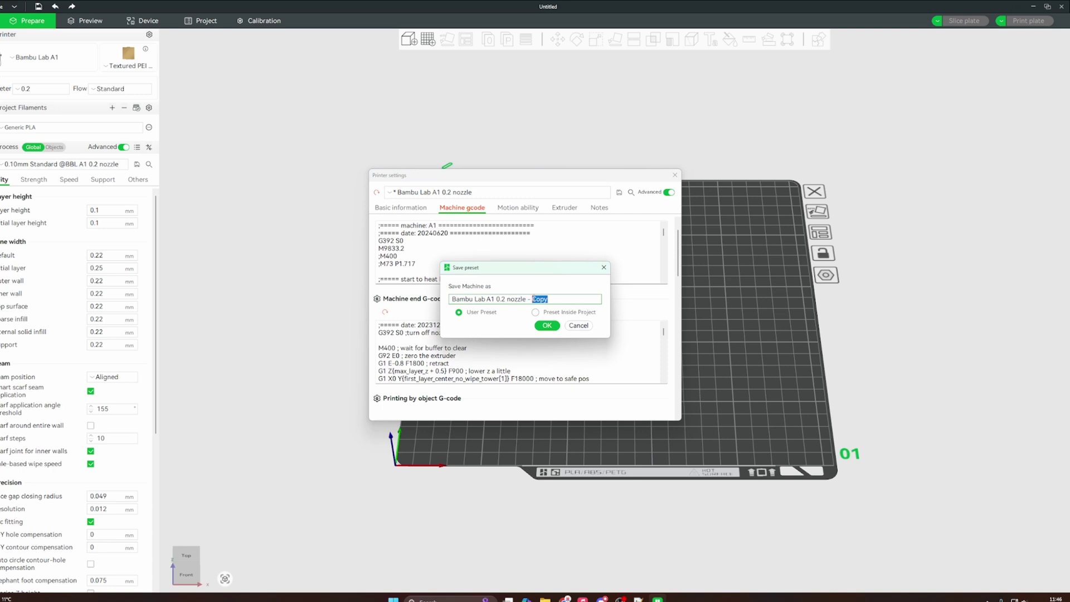
{"action": "type", "text": "Helldivers"}
{"action": "left_click", "coordinate": [547, 325]}
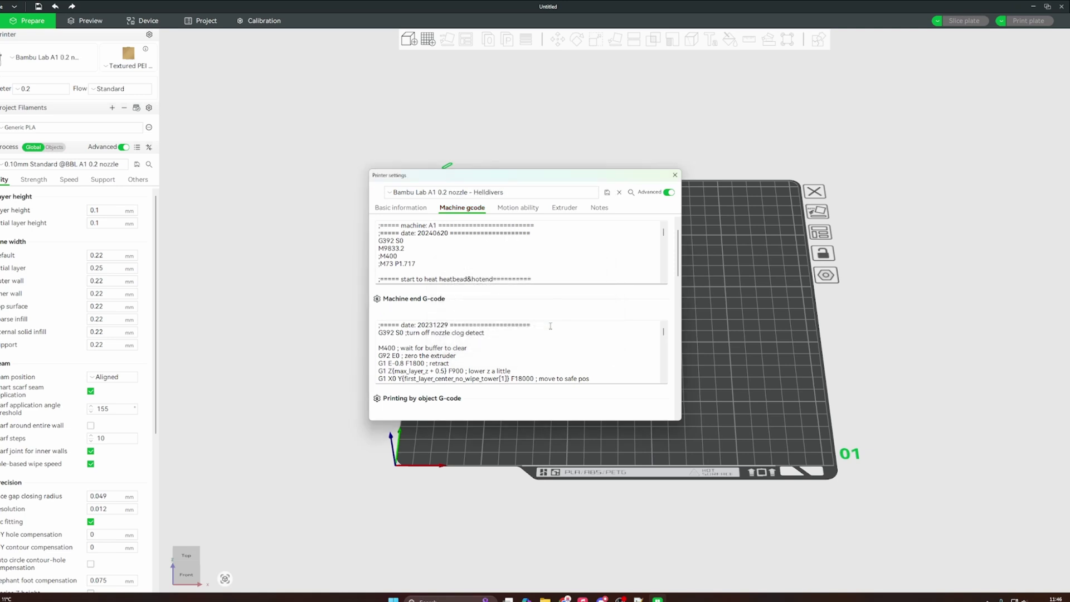
{"action": "left_click", "coordinate": [675, 175]}
Open the printer preset list to see the Helldivers preset checked as active
{"action": "left_click", "coordinate": [67, 68]}
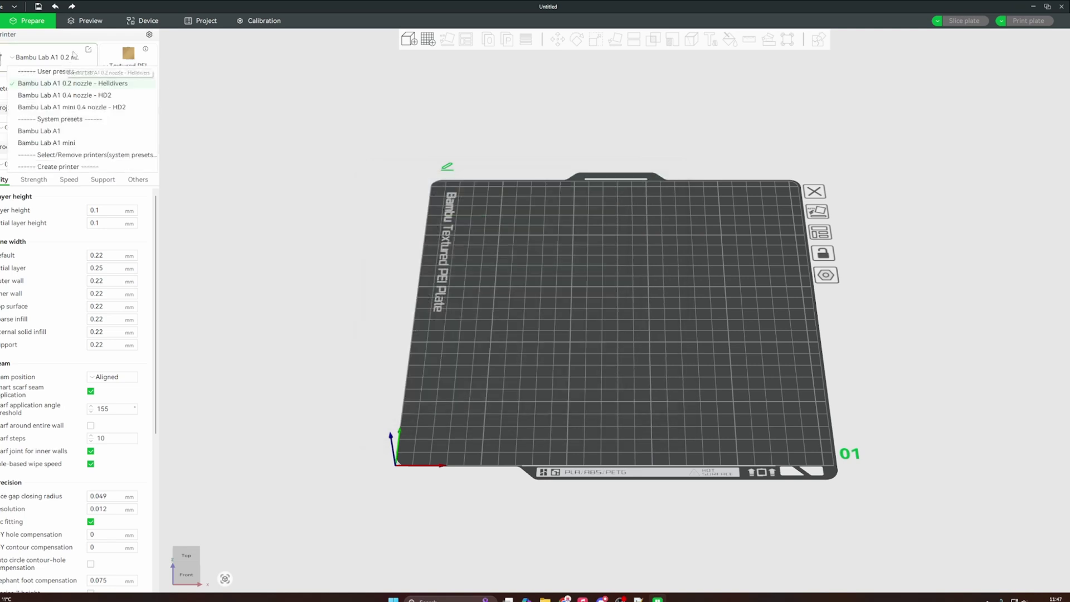